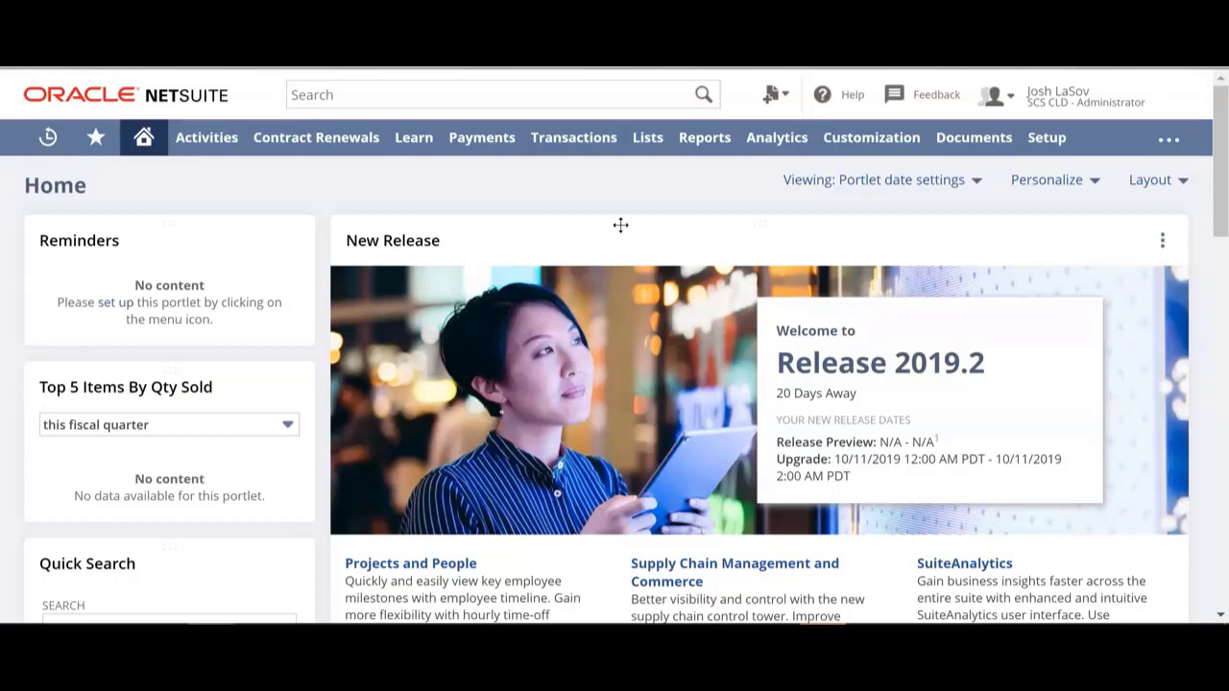
Go to Transactions > Sales > Consolidate Customer Invoices.
{"action": "mouse_move", "coordinate": [574, 153]}
{"action": "scroll", "coordinate": [570, 269], "scroll_direction": "down", "scroll_amount": 2}
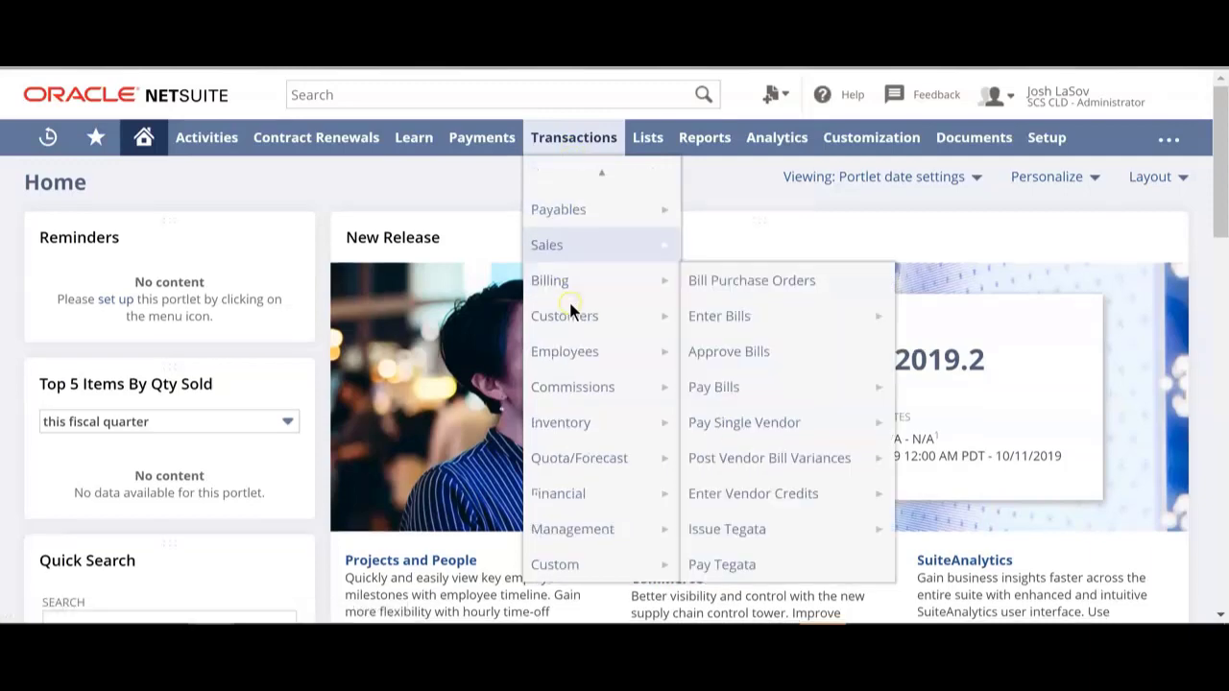
{"action": "scroll", "coordinate": [569, 309], "scroll_direction": "down", "scroll_amount": 3}
{"action": "mouse_move", "coordinate": [568, 564]}
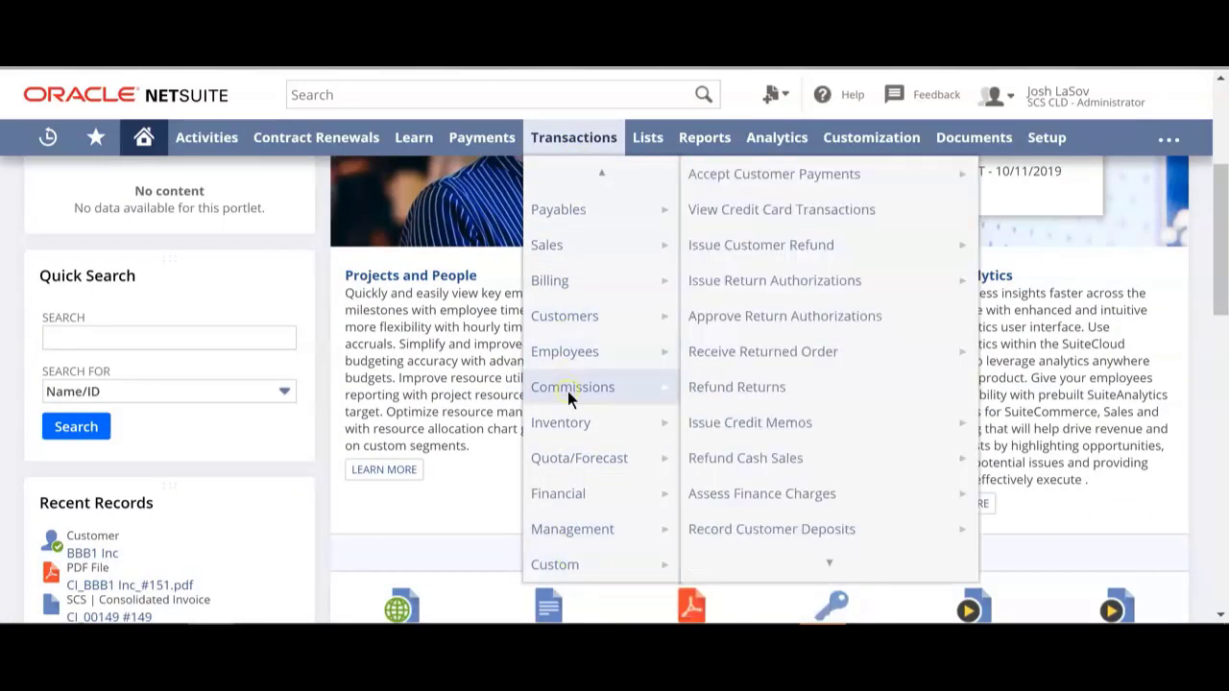
{"action": "mouse_move", "coordinate": [581, 255]}
{"action": "scroll", "coordinate": [780, 518], "scroll_direction": "down", "scroll_amount": 3}
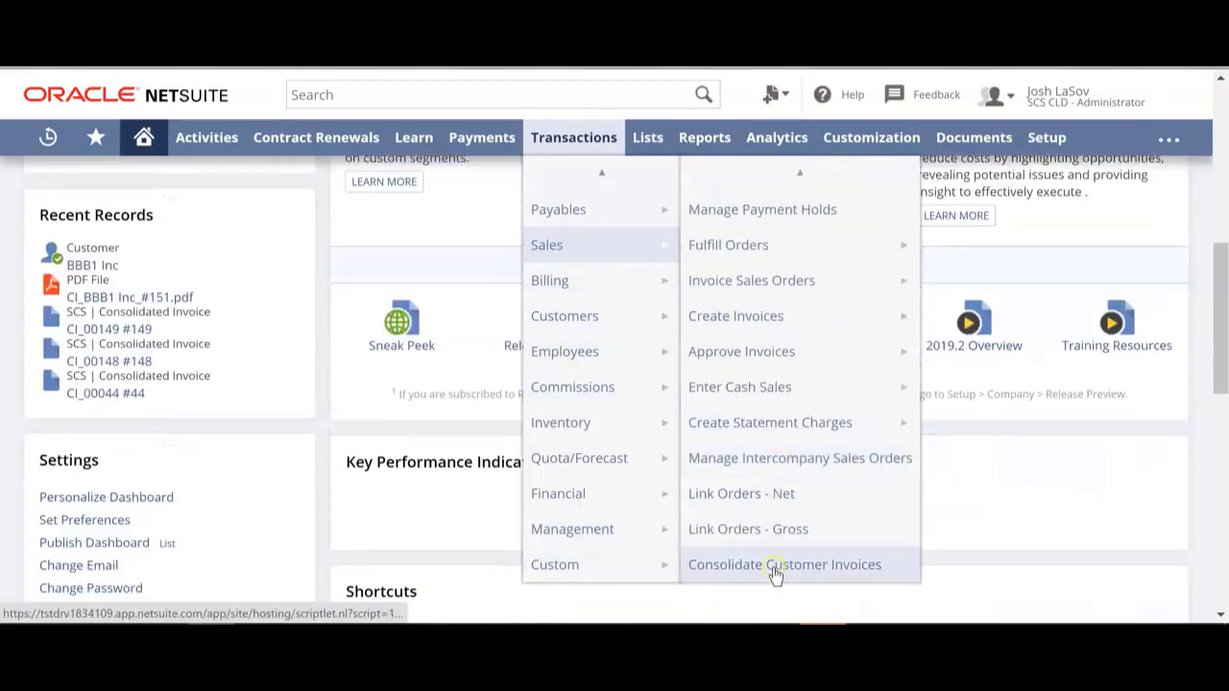
{"action": "left_click", "coordinate": [775, 574]}
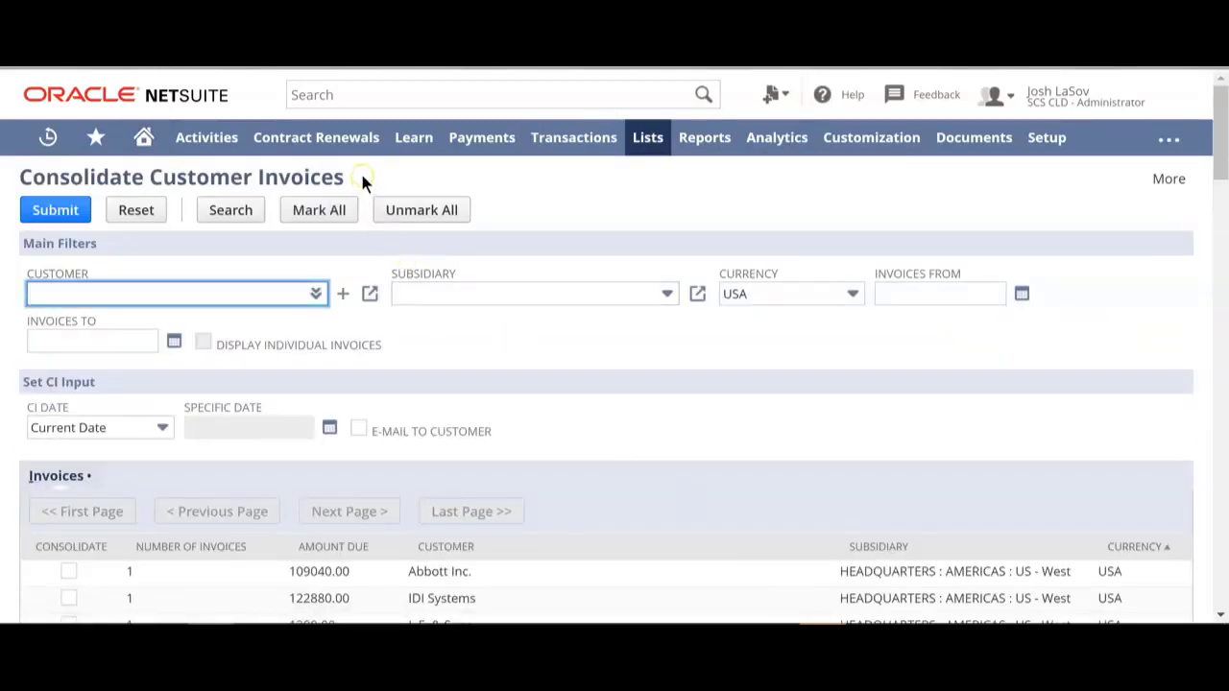
Sort the list by Number of Invoices, descending, so BBB1 Inc with 6 invoices is first.
{"action": "left_click_drag", "start_coordinate": [362, 179], "coordinate": [19, 173]}
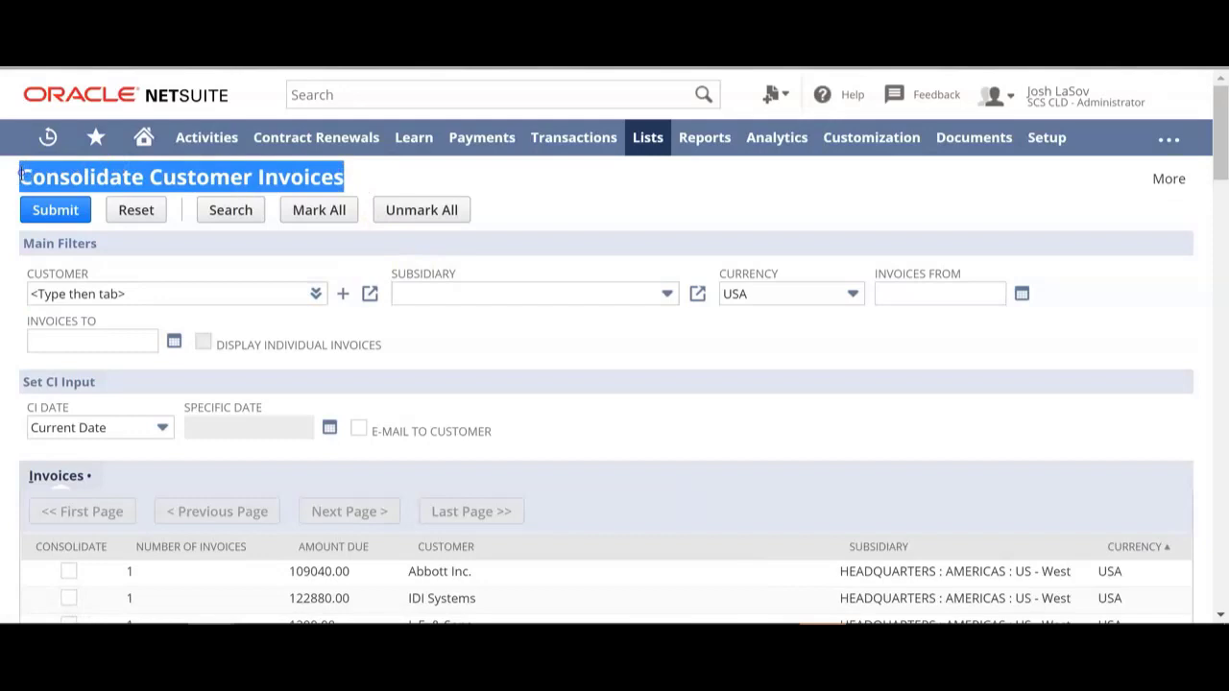
{"action": "left_click", "coordinate": [614, 206]}
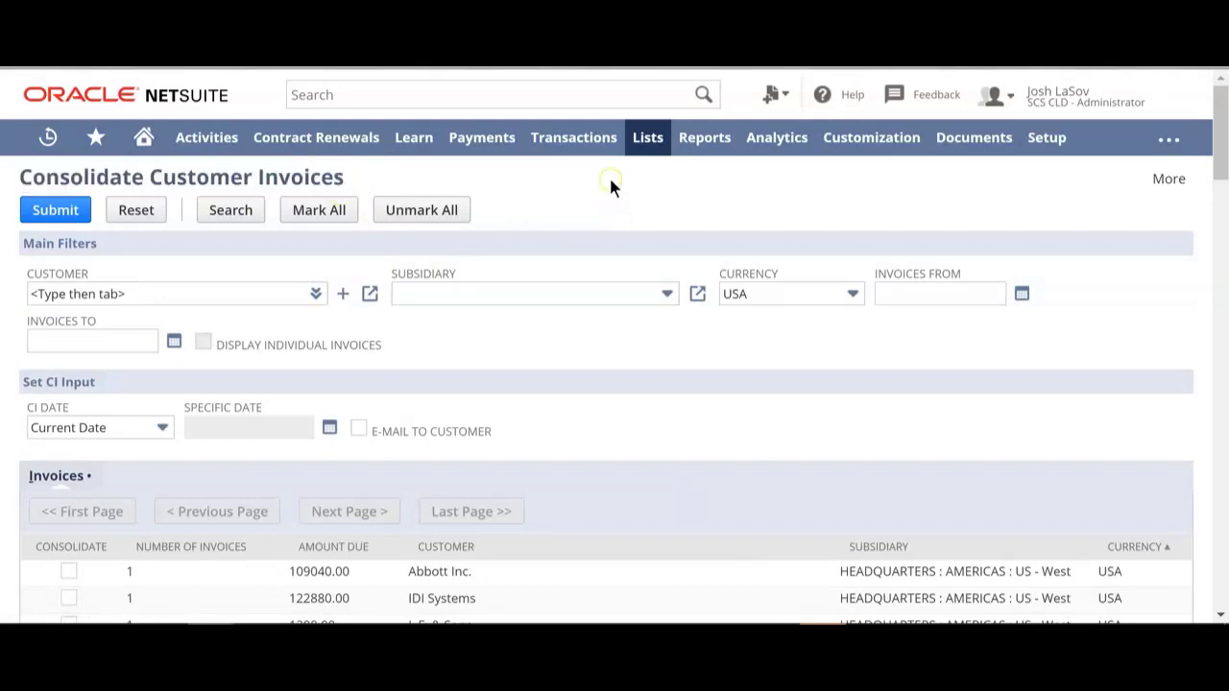
{"action": "scroll", "coordinate": [615, 350], "scroll_direction": "down", "scroll_amount": 1}
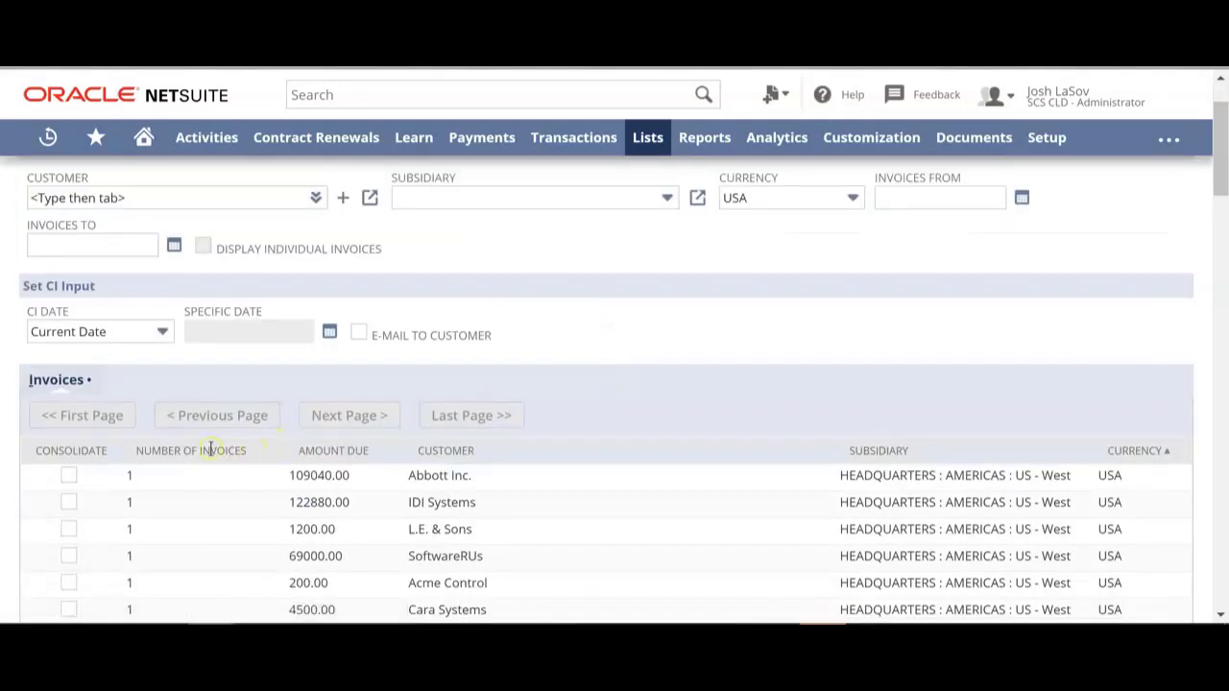
{"action": "left_click", "coordinate": [211, 449]}
{"action": "left_click", "coordinate": [192, 450]}
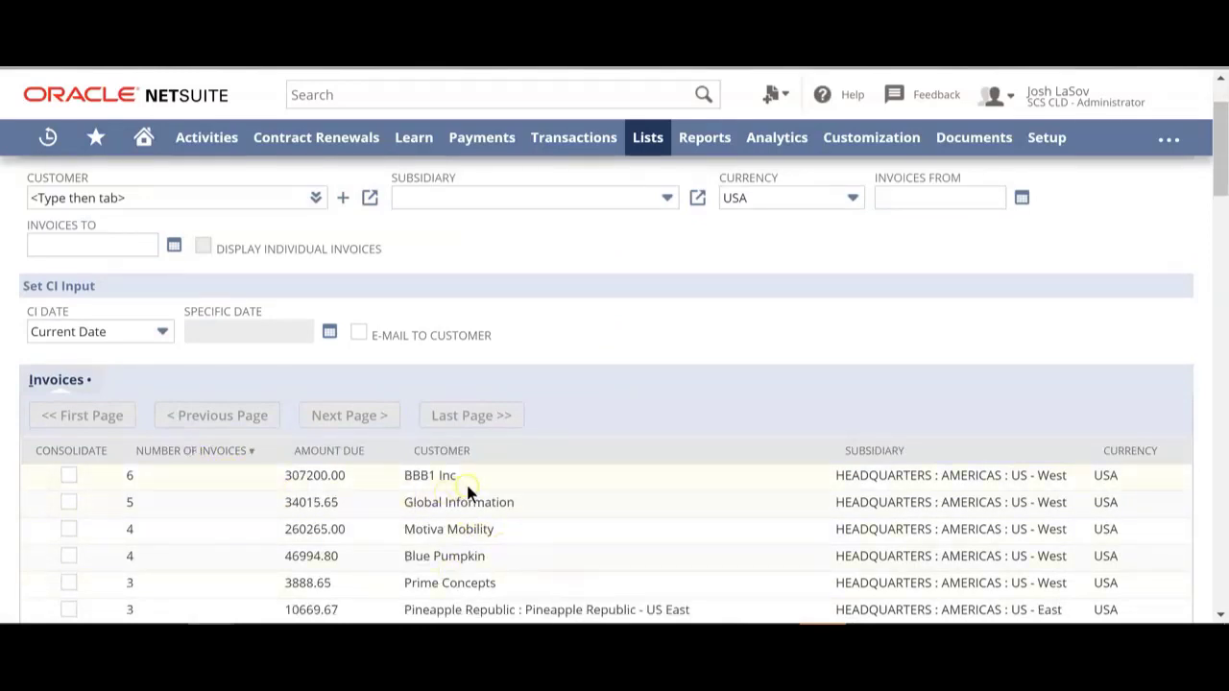
Tick and then untick BBB1 Inc's Consolidate box, leaving no group marked.
{"action": "left_click_drag", "start_coordinate": [458, 475], "coordinate": [405, 476]}
{"action": "left_click_drag", "start_coordinate": [160, 475], "coordinate": [124, 474]}
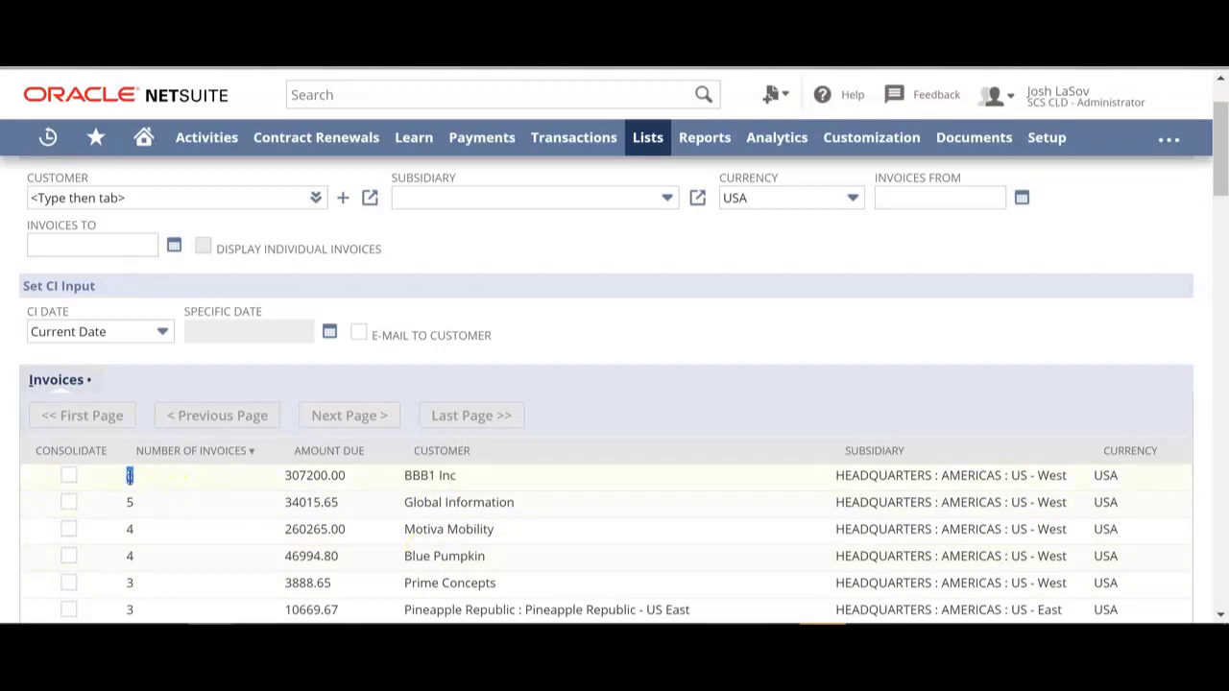
{"action": "left_click", "coordinate": [193, 473]}
{"action": "left_click", "coordinate": [68, 474]}
{"action": "scroll", "coordinate": [194, 469], "scroll_direction": "up", "scroll_amount": 2}
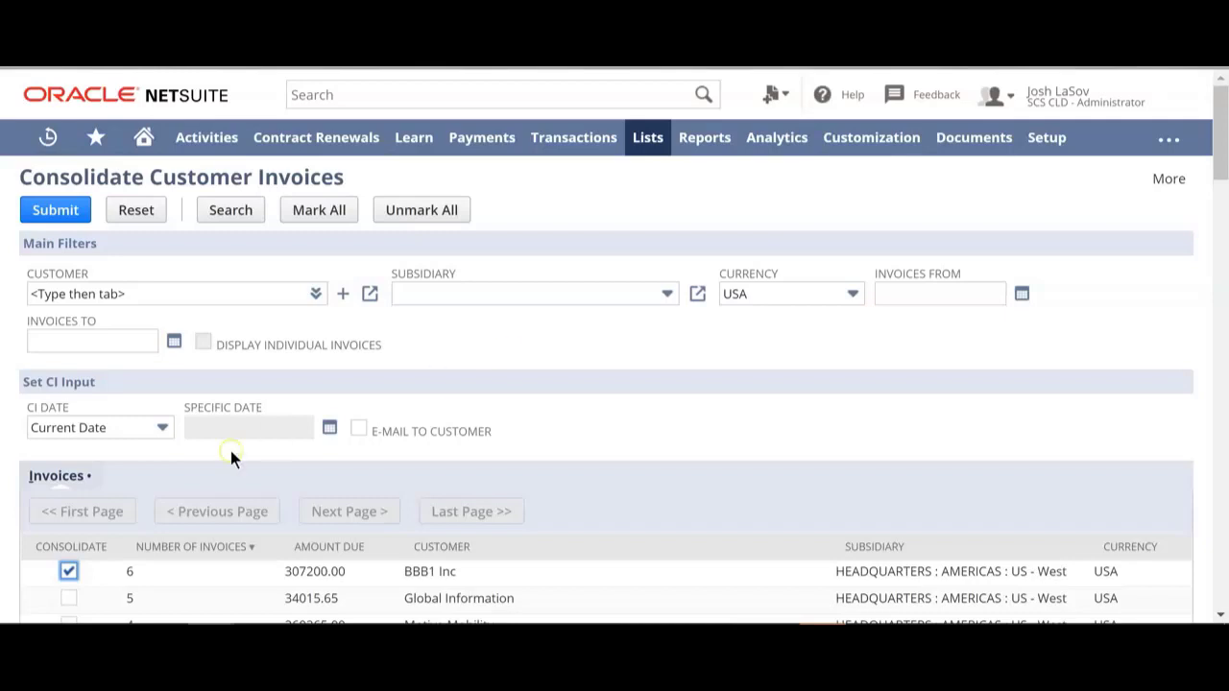
{"action": "left_click", "coordinate": [69, 574]}
{"action": "double_click", "coordinate": [130, 571]}
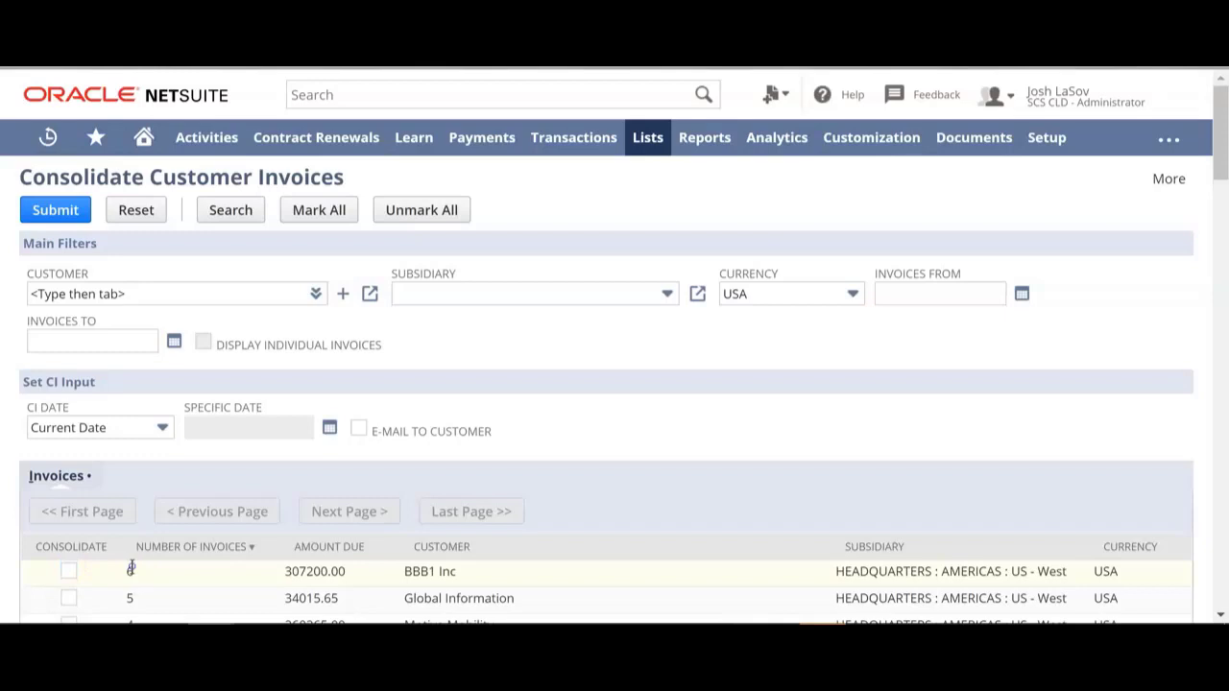
{"action": "left_click", "coordinate": [239, 573]}
Set the Customer filter to BBB1 Inc, tick Display Individual Invoices, and run the search.
{"action": "left_click", "coordinate": [163, 292]}
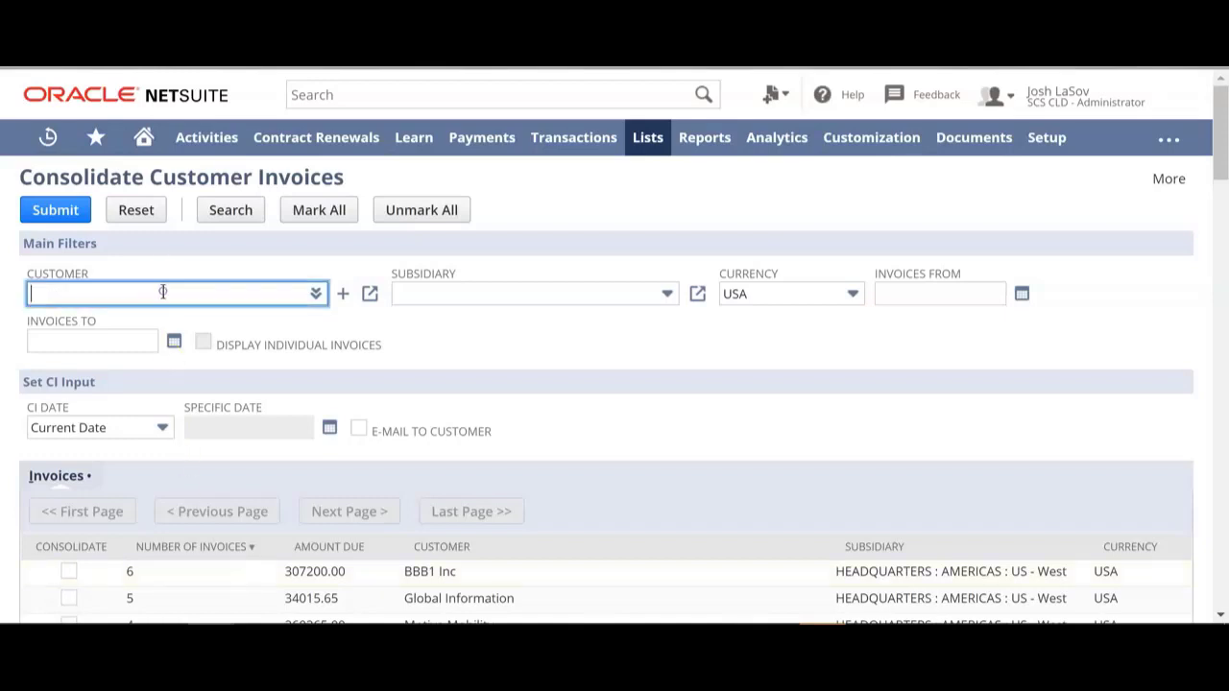
{"action": "type", "text": "bbb1"}
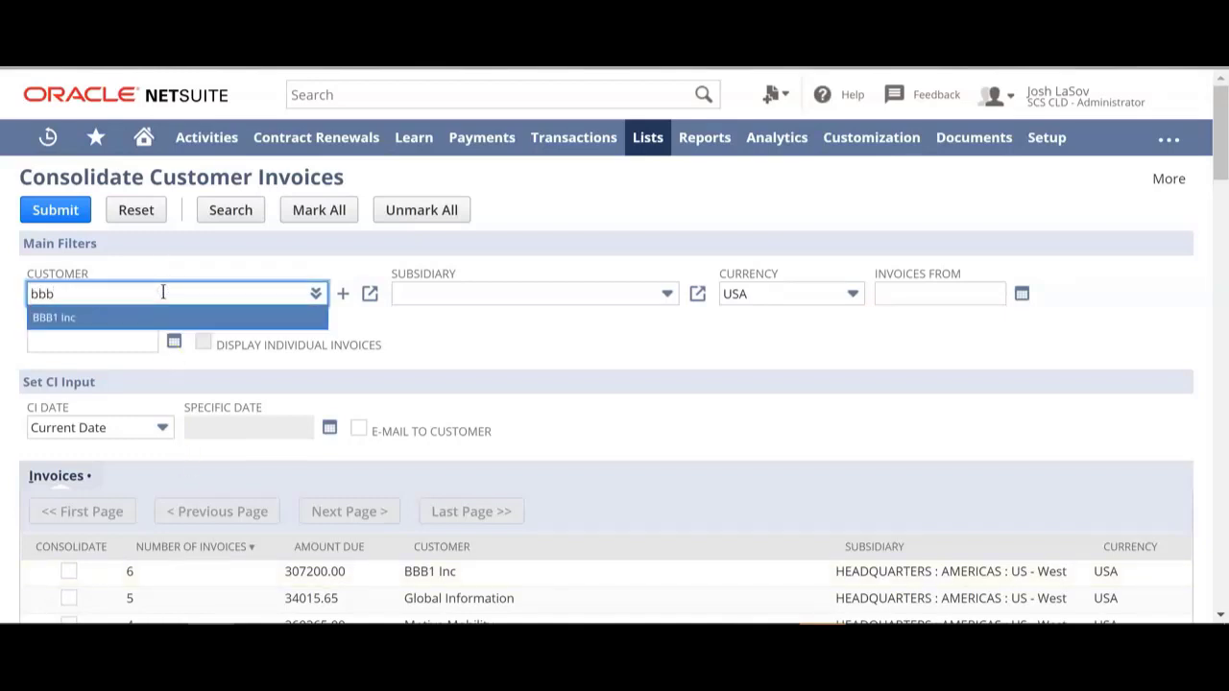
{"action": "left_click", "coordinate": [174, 326]}
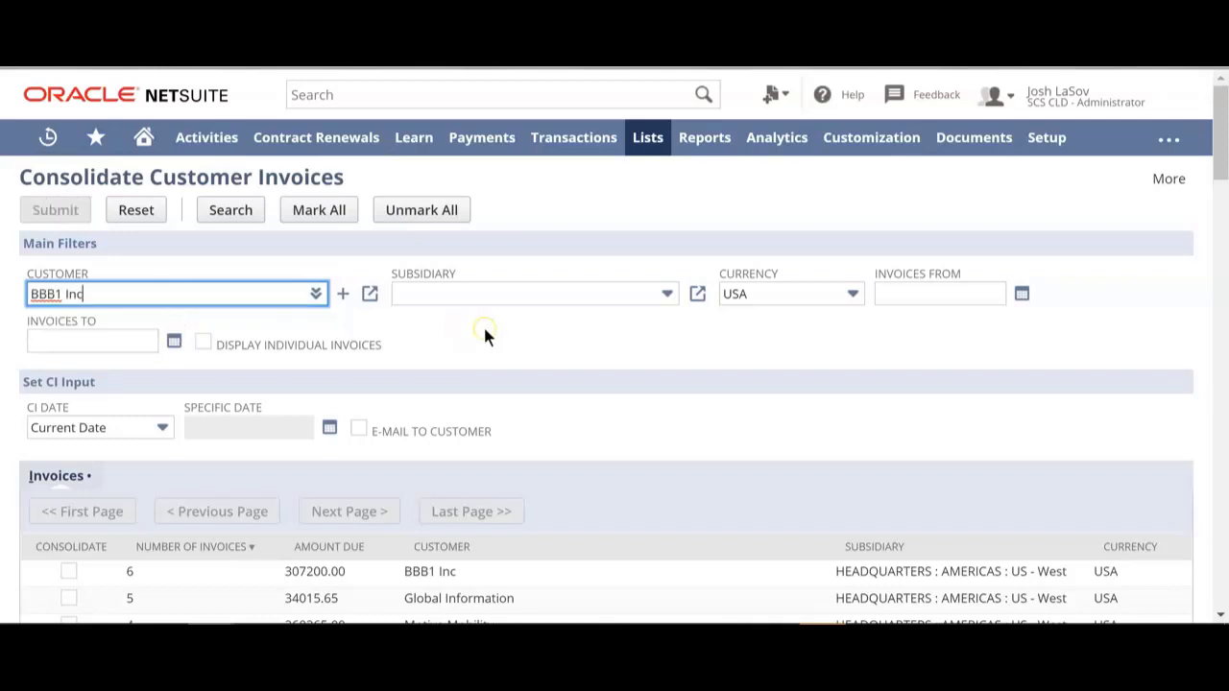
{"action": "left_click", "coordinate": [202, 341]}
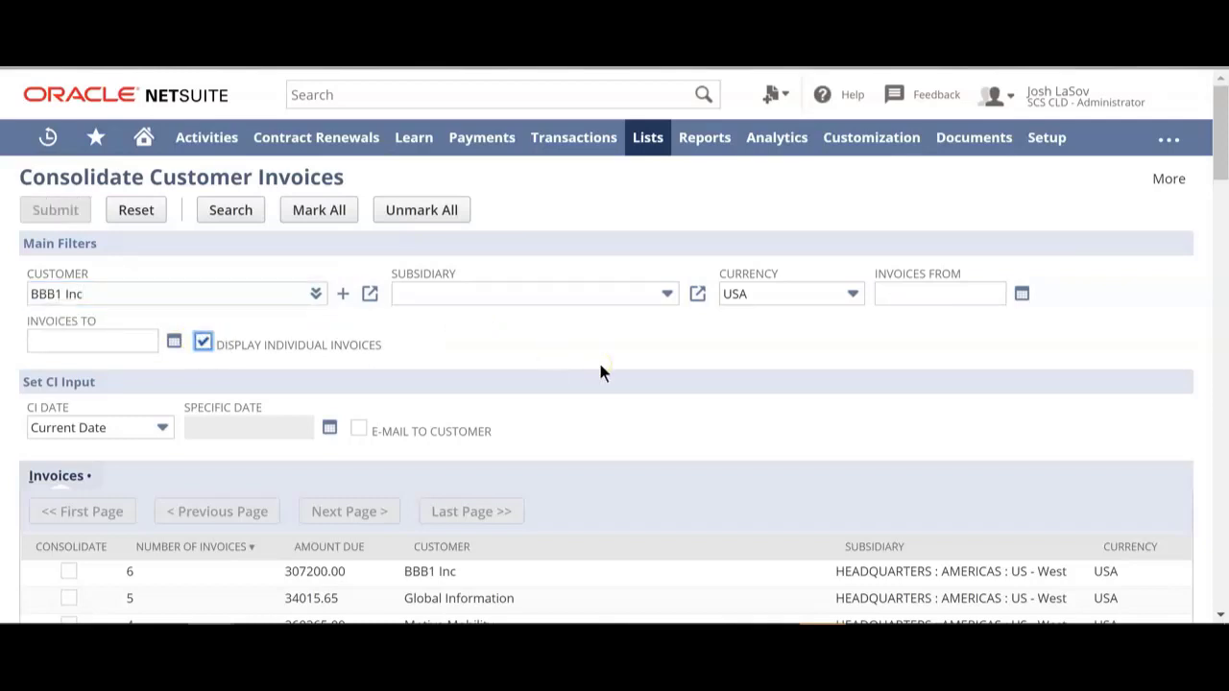
{"action": "left_click", "coordinate": [230, 210]}
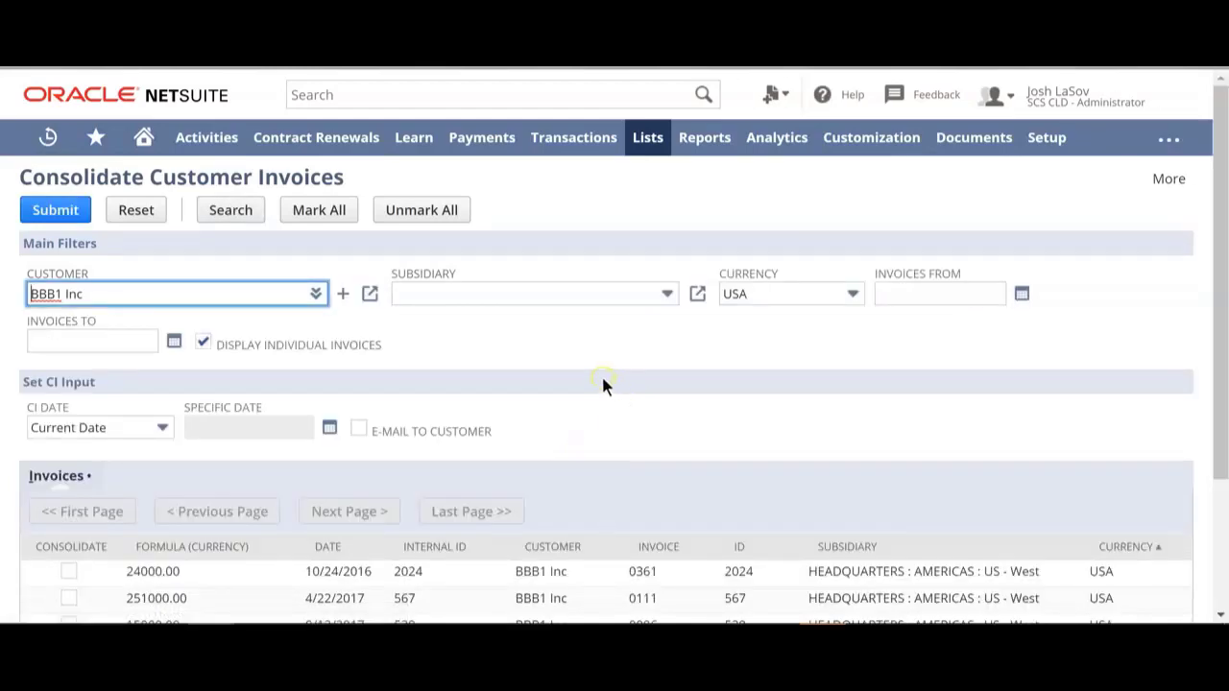
Tick Consolidate for invoices 0361 (24000.00), 0111 (251000.00) and 0096 (15000.00).
{"action": "scroll", "coordinate": [601, 373], "scroll_direction": "down", "scroll_amount": 2}
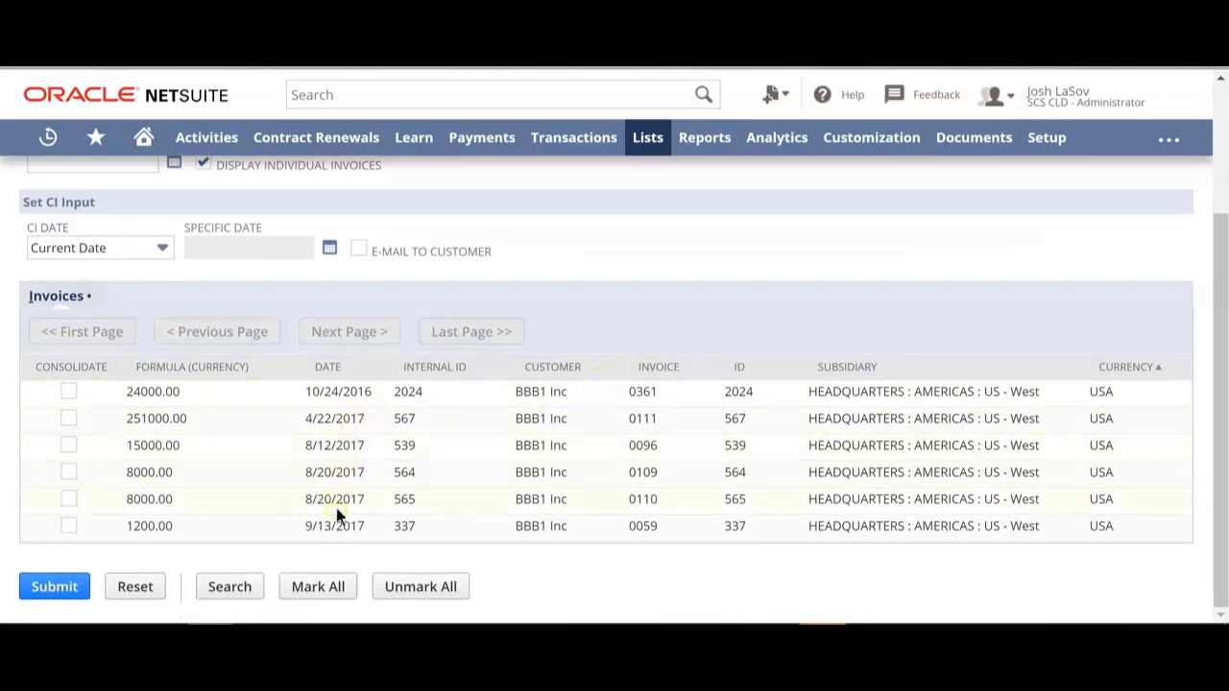
{"action": "left_click_drag", "start_coordinate": [564, 397], "coordinate": [506, 394]}
{"action": "left_click", "coordinate": [570, 240]}
{"action": "left_click", "coordinate": [69, 391]}
{"action": "left_click", "coordinate": [68, 419]}
{"action": "left_click", "coordinate": [68, 445]}
{"action": "scroll", "coordinate": [204, 451], "scroll_direction": "up", "scroll_amount": 1}
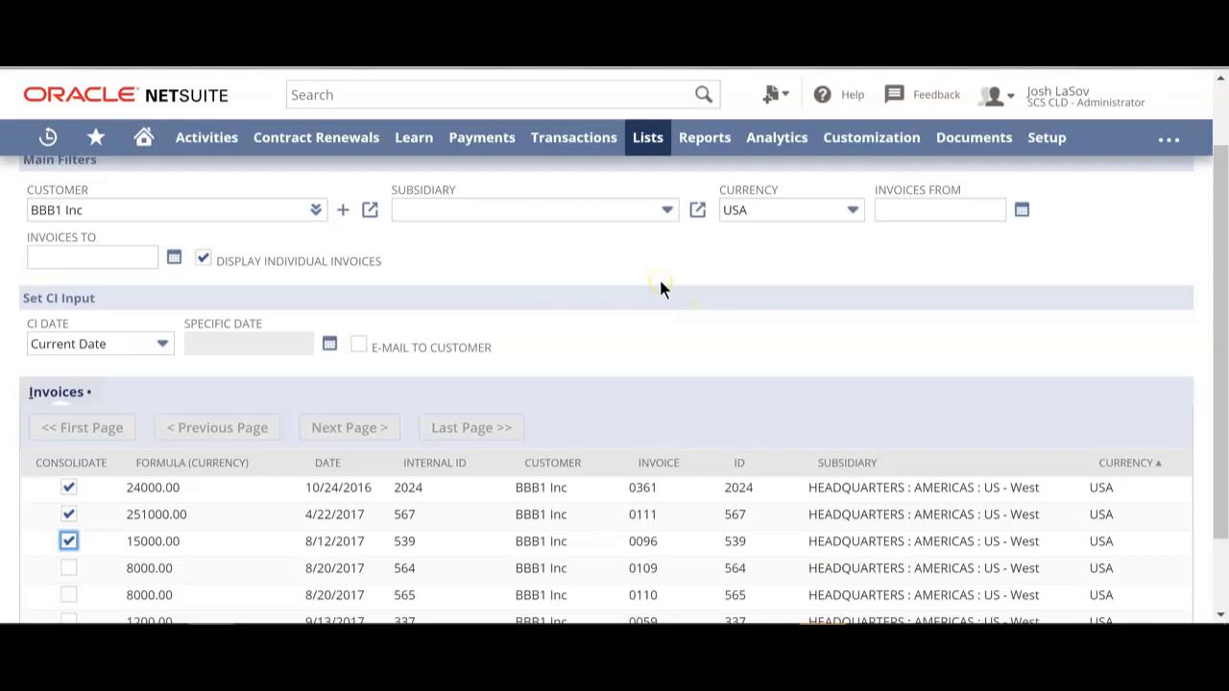
{"action": "scroll", "coordinate": [661, 288], "scroll_direction": "up", "scroll_amount": 1}
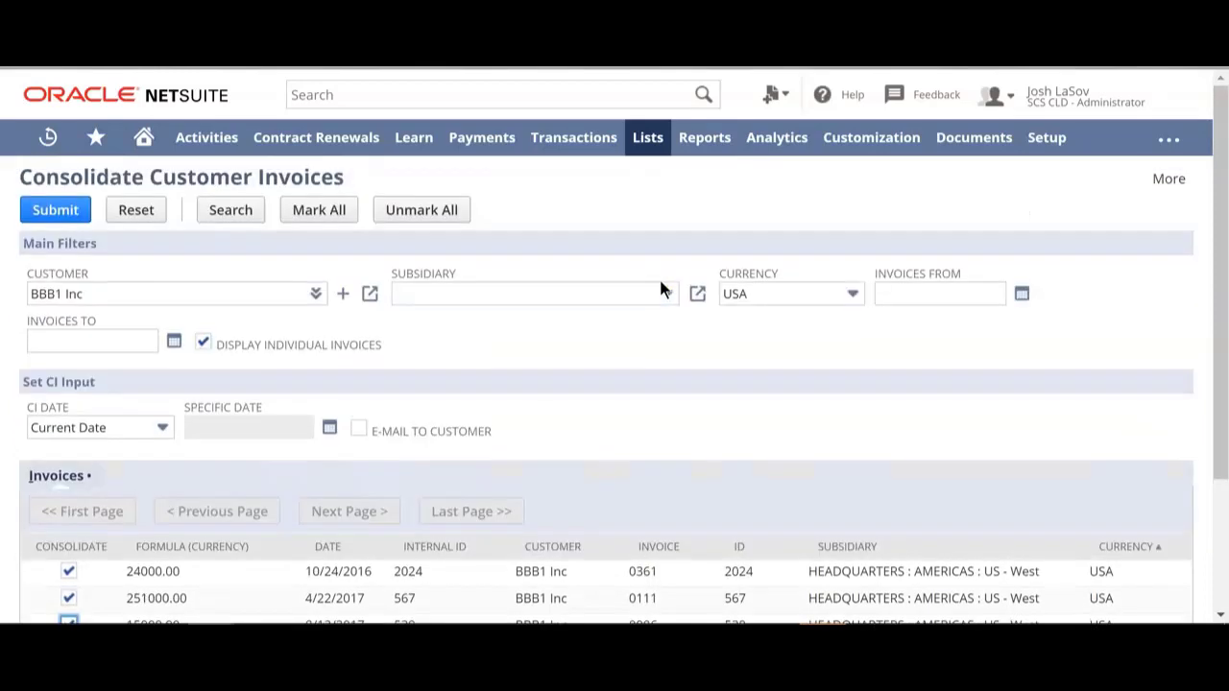
Submit the consolidation and open the SCS | Consolidated Invoice related-record list.
{"action": "left_click", "coordinate": [48, 213]}
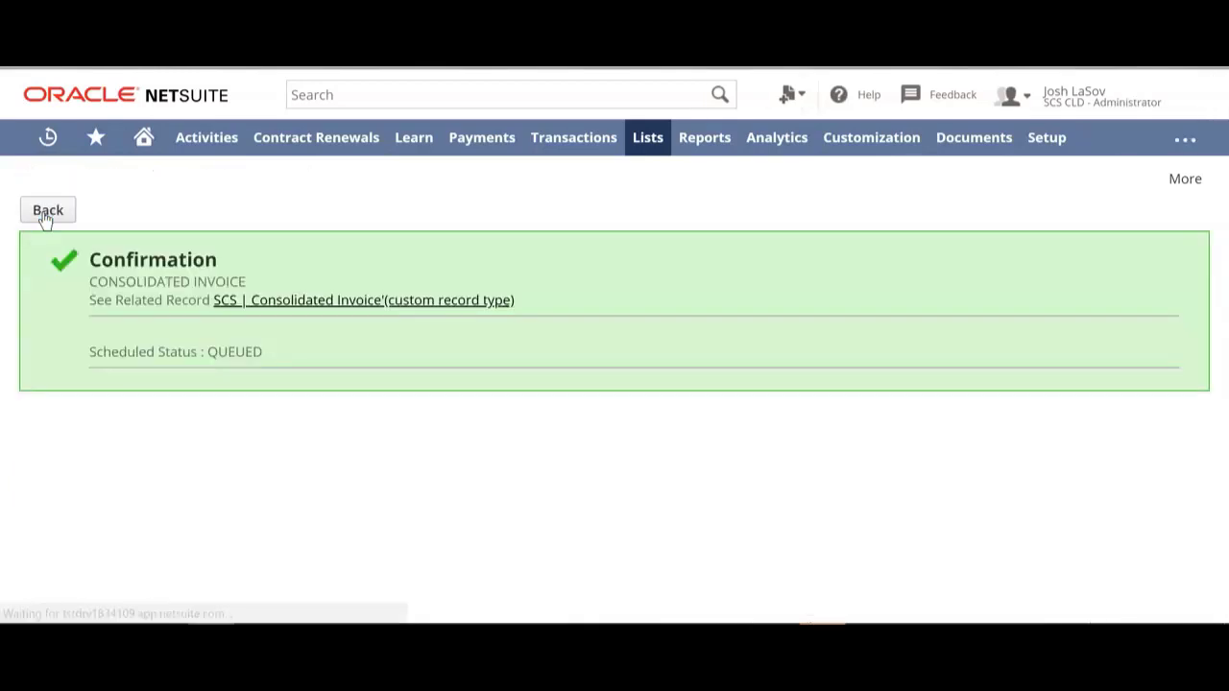
{"action": "left_click", "coordinate": [325, 302]}
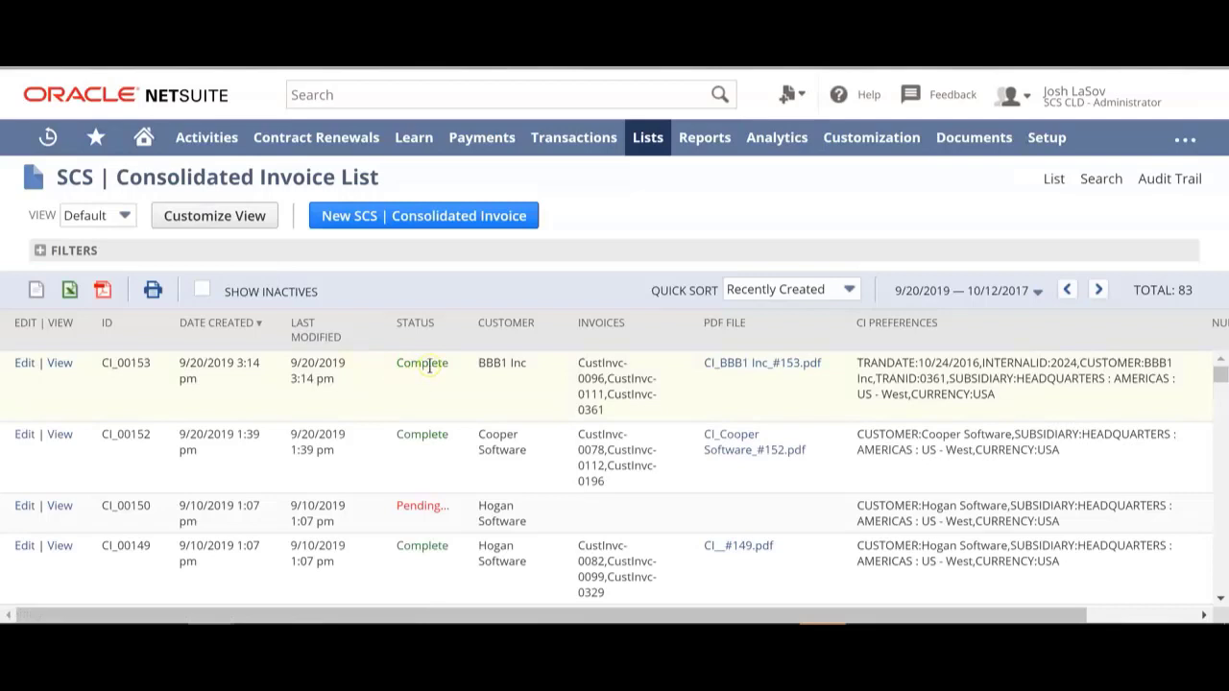
Open record CI_00153 and scroll down to its PDF File field and invoice subtabs.
{"action": "left_click", "coordinate": [65, 367]}
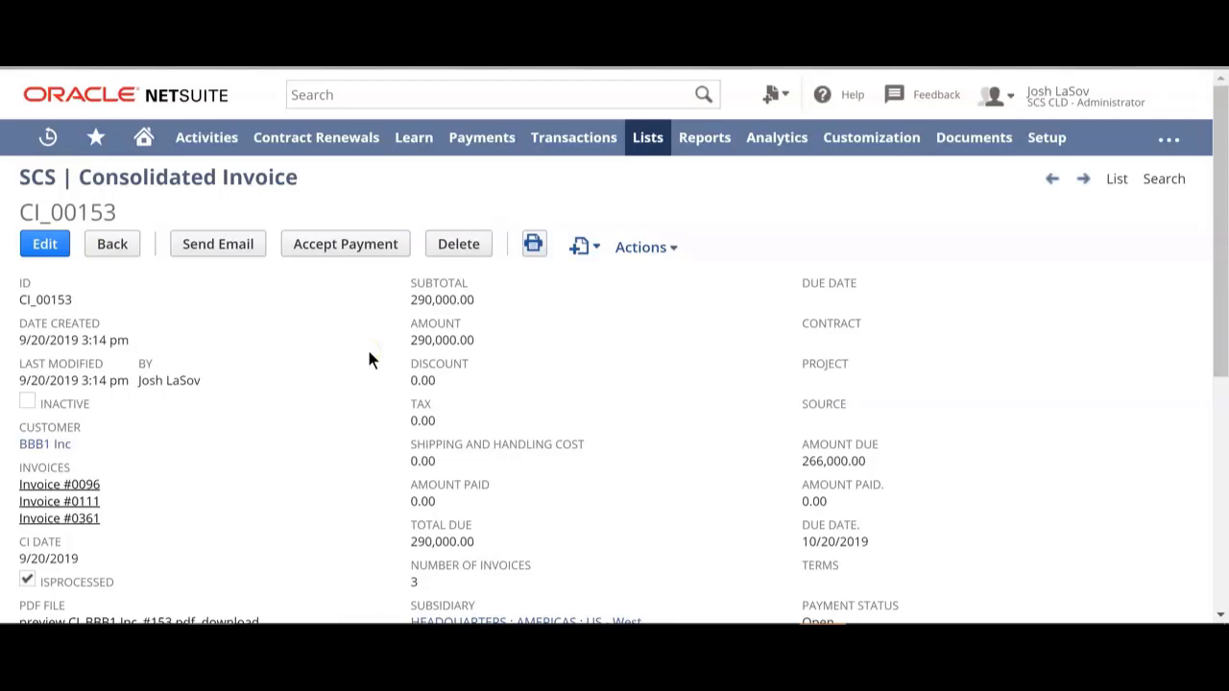
{"action": "left_click_drag", "start_coordinate": [63, 212], "coordinate": [19, 212]}
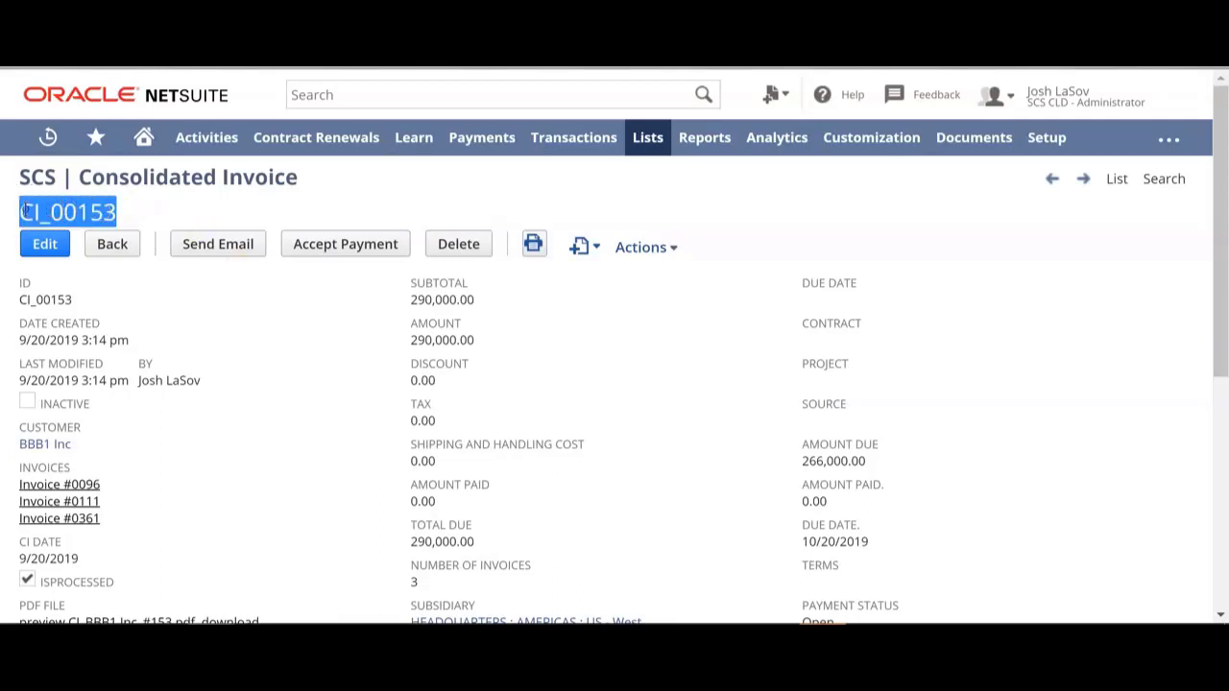
{"action": "left_click", "coordinate": [273, 339]}
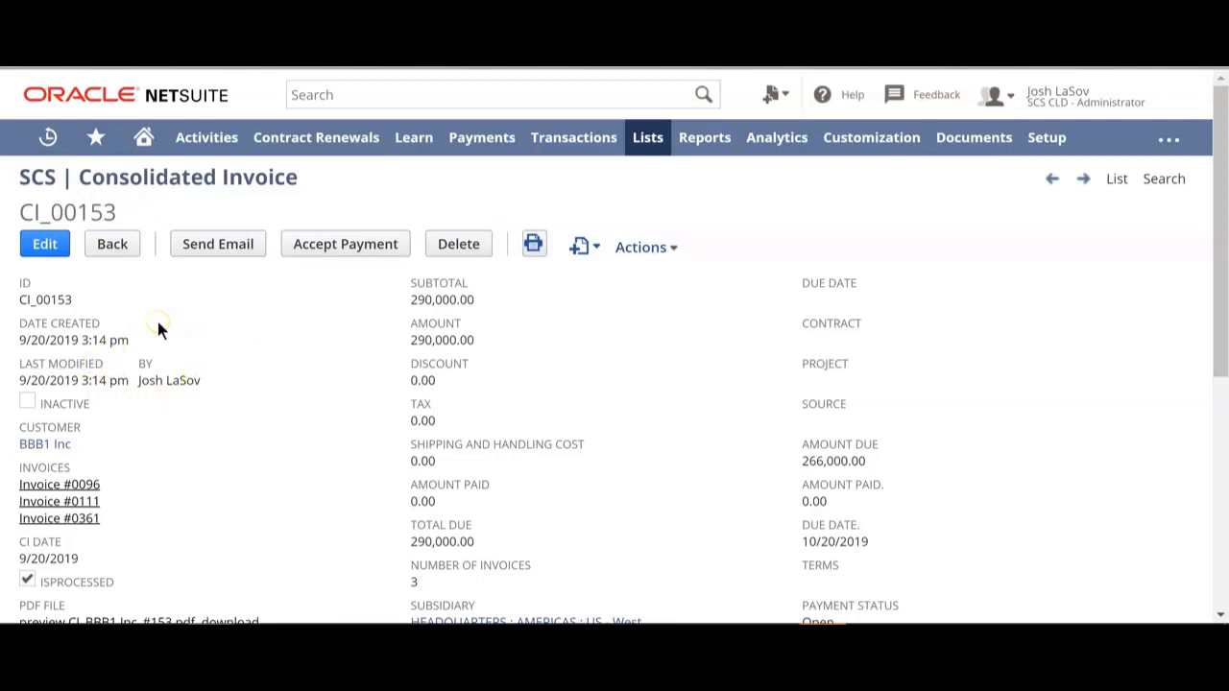
{"action": "scroll", "coordinate": [113, 388], "scroll_direction": "down", "scroll_amount": 1}
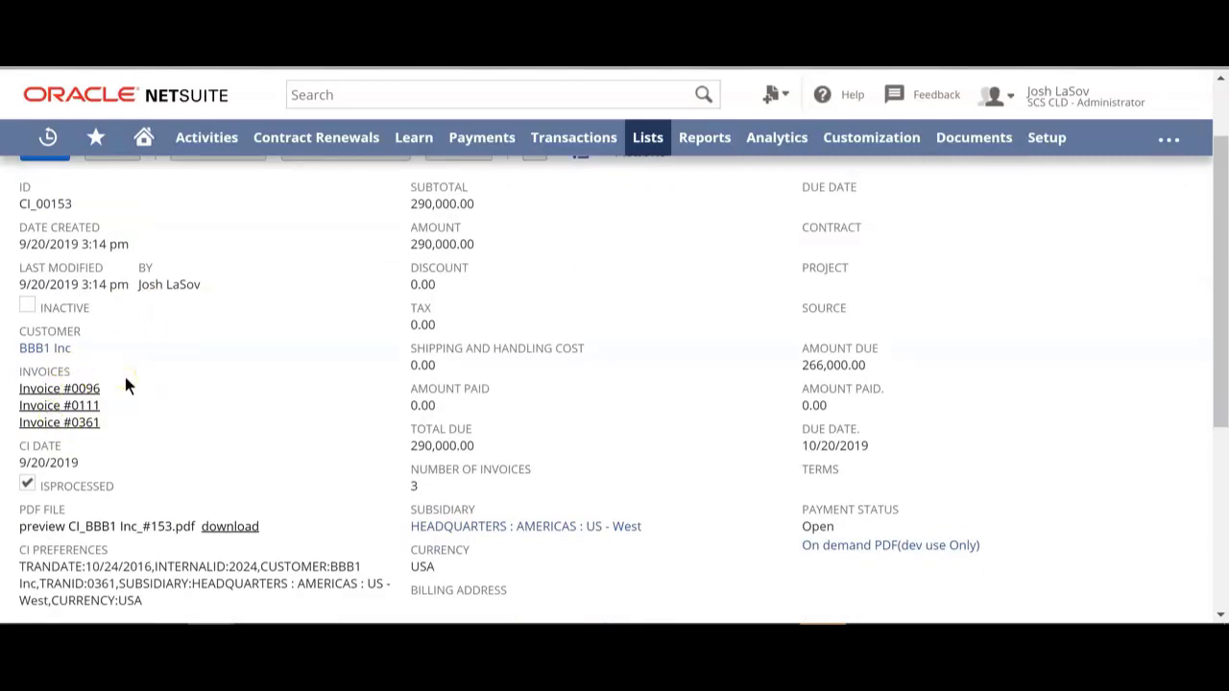
{"action": "scroll", "coordinate": [128, 386], "scroll_direction": "down", "scroll_amount": 1}
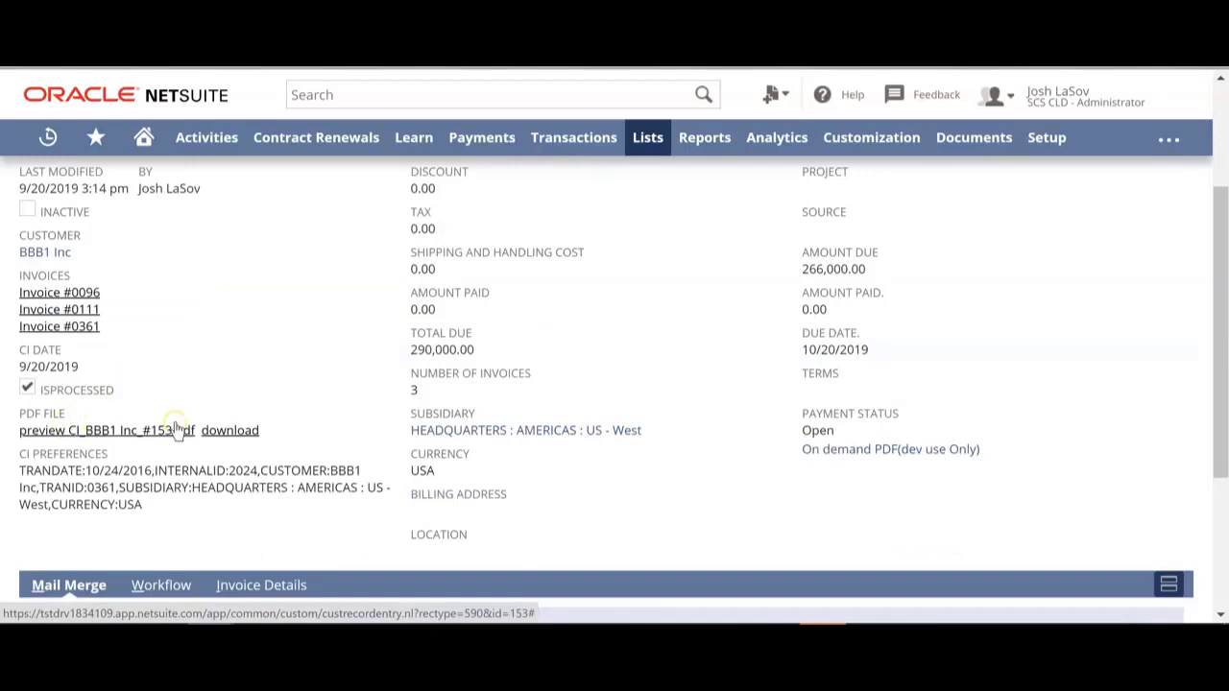
Download and preview CI_BBB1 Inc_#153.pdf, then close it to return to CI_00153.
{"action": "left_click", "coordinate": [230, 432]}
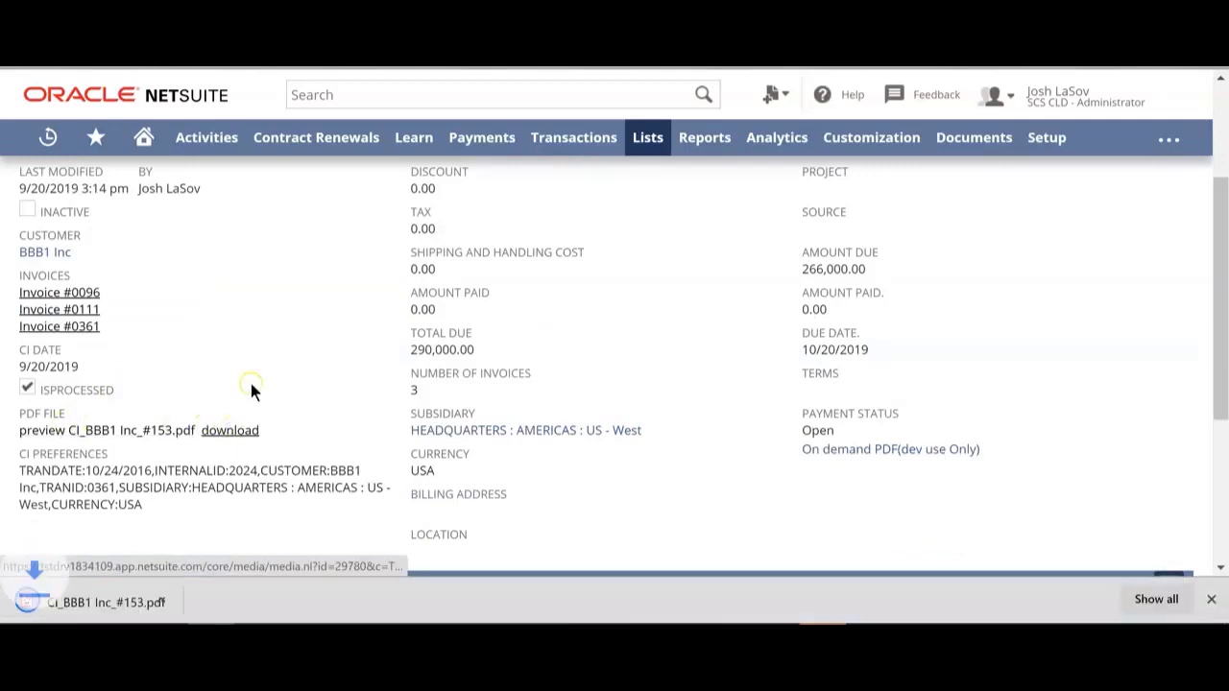
{"action": "left_click", "coordinate": [131, 607]}
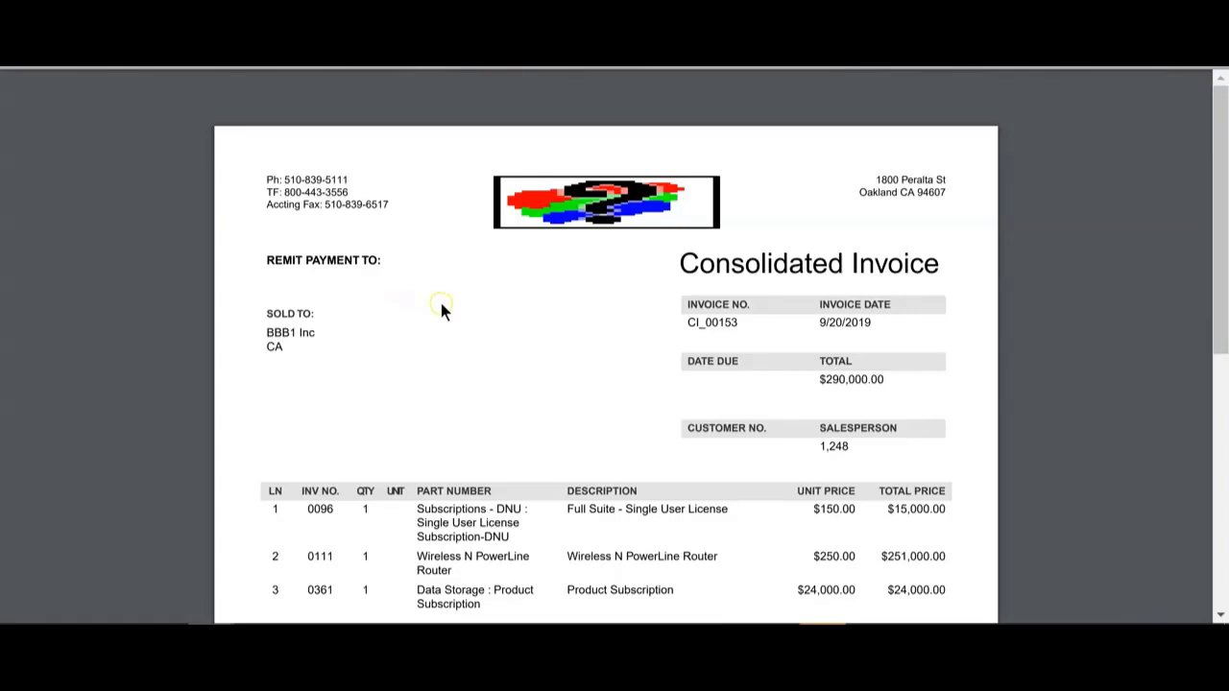
{"action": "scroll", "coordinate": [441, 307], "scroll_direction": "down", "scroll_amount": 2}
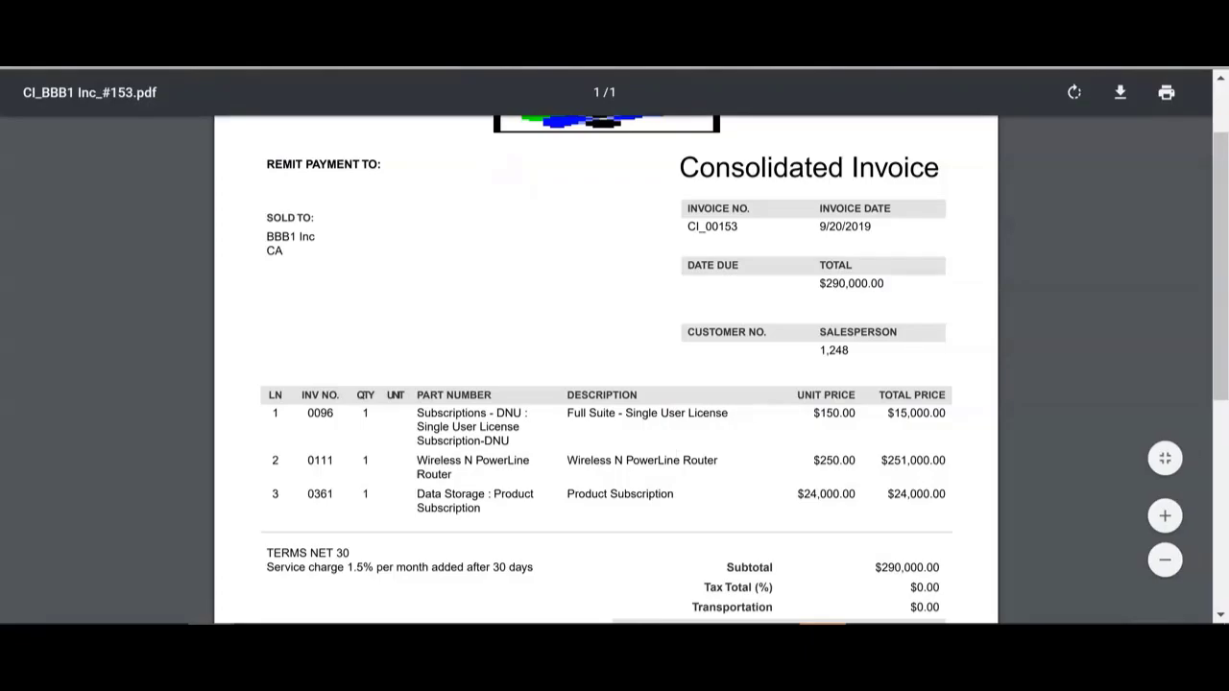
{"action": "key", "text": "ctrl+w"}
{"action": "scroll", "coordinate": [312, 326], "scroll_direction": "up", "scroll_amount": 1}
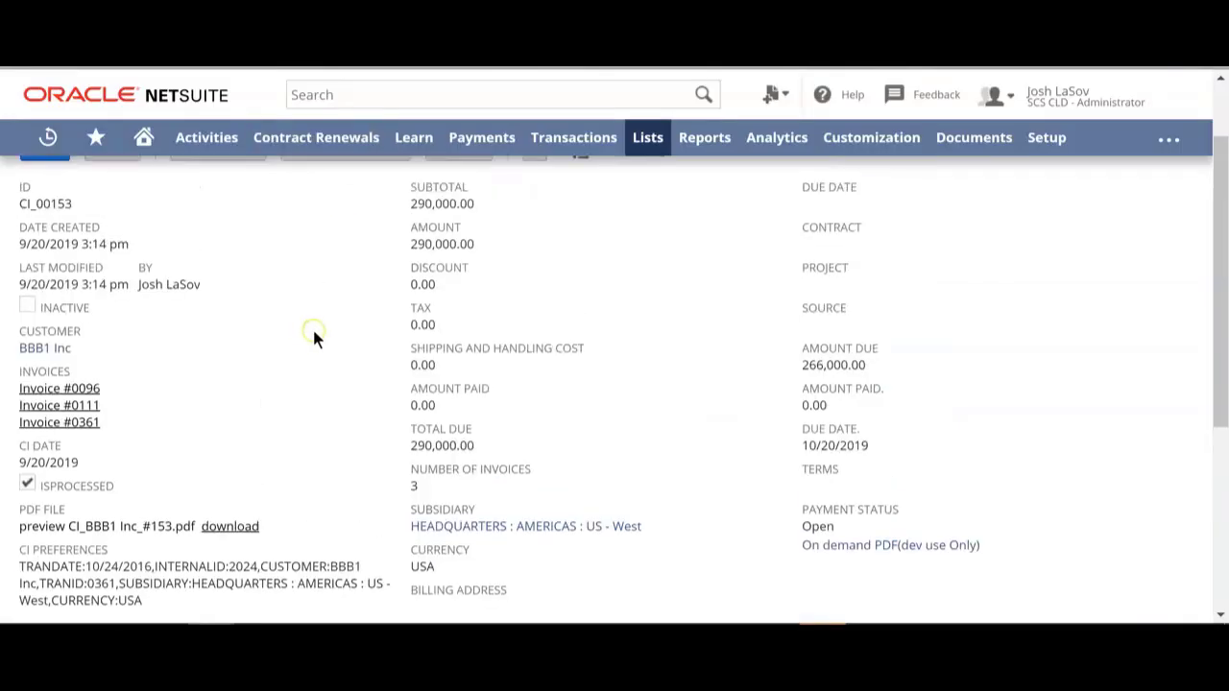
Check CI_00153's 290,000.00 amount and start Accept Payment, creating payment PAY118 for BBB1 Inc.
{"action": "scroll", "coordinate": [312, 331], "scroll_direction": "up", "scroll_amount": 2}
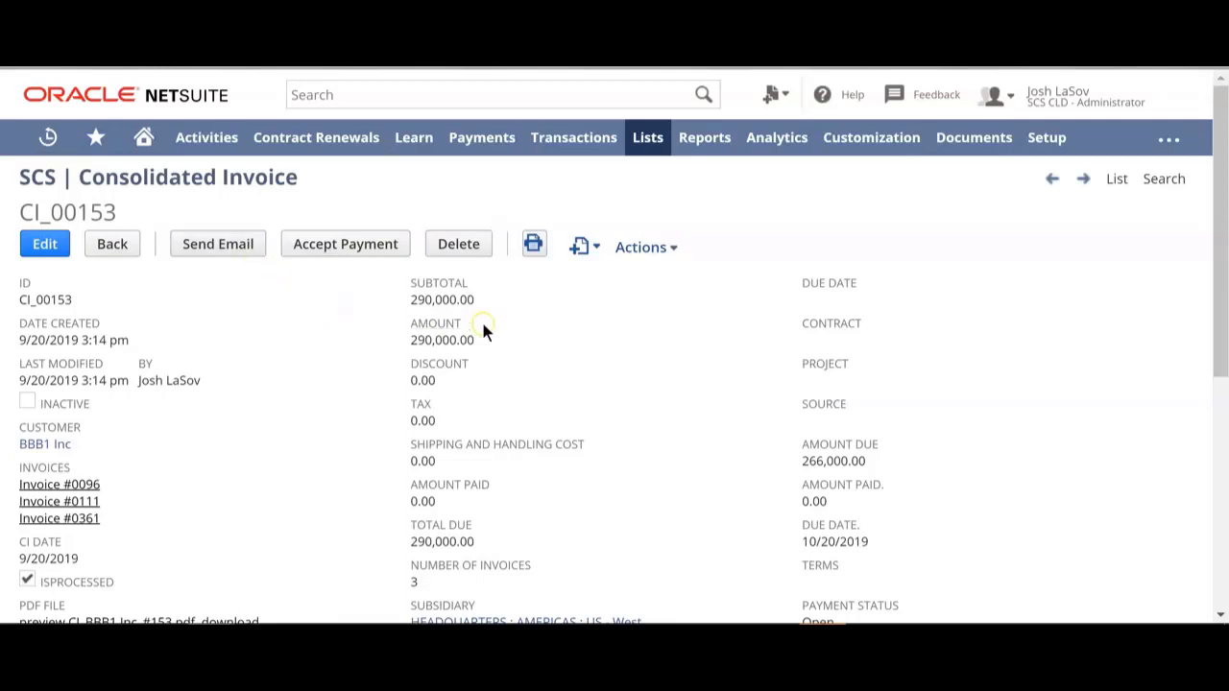
{"action": "left_click_drag", "start_coordinate": [412, 339], "coordinate": [482, 341]}
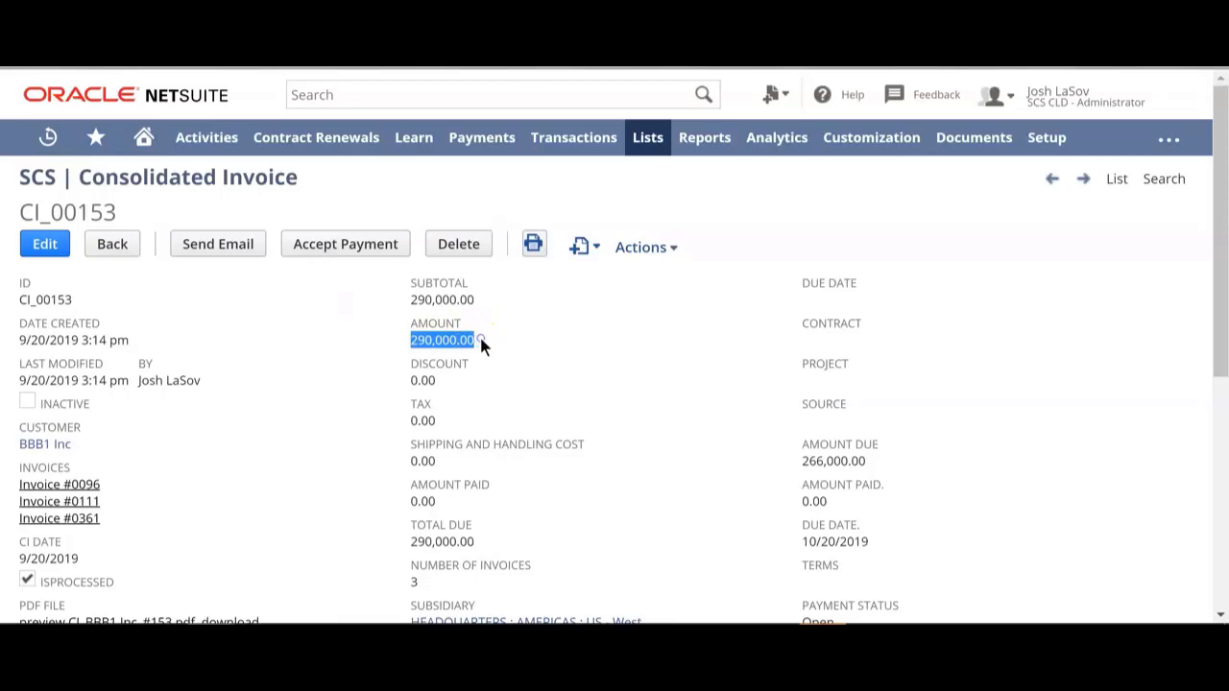
{"action": "left_click", "coordinate": [310, 343]}
{"action": "scroll", "coordinate": [310, 346], "scroll_direction": "down", "scroll_amount": 2}
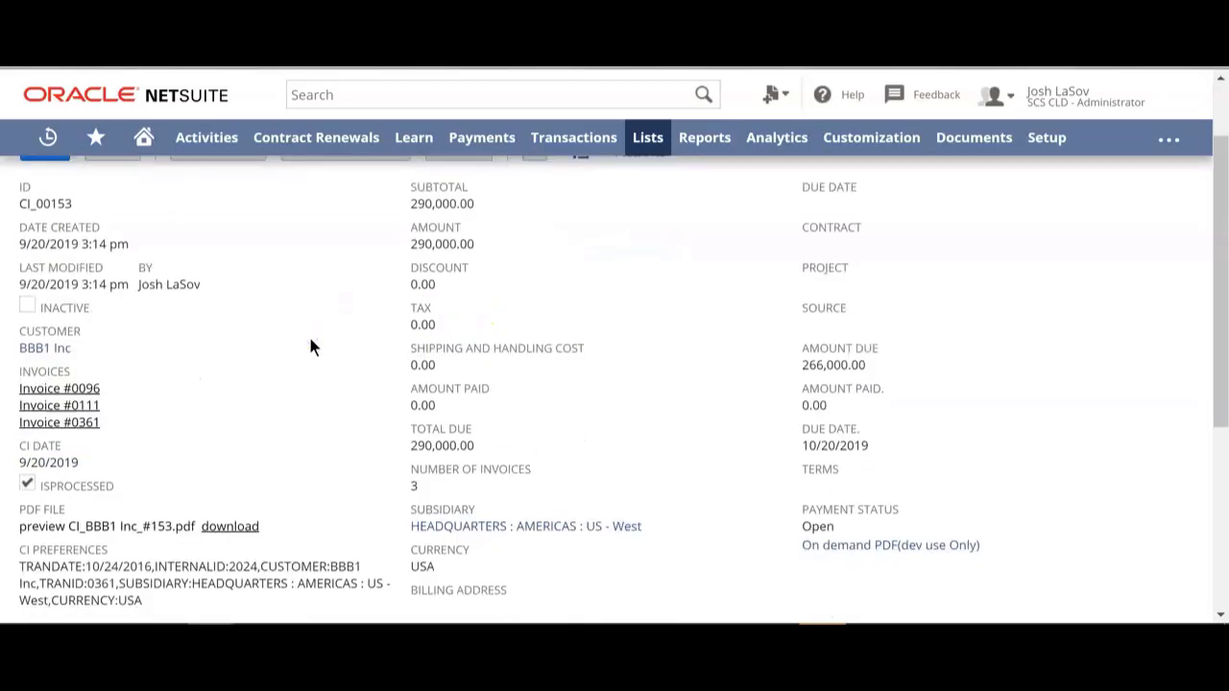
{"action": "scroll", "coordinate": [310, 346], "scroll_direction": "down", "scroll_amount": 2}
{"action": "scroll", "coordinate": [310, 346], "scroll_direction": "up", "scroll_amount": 1}
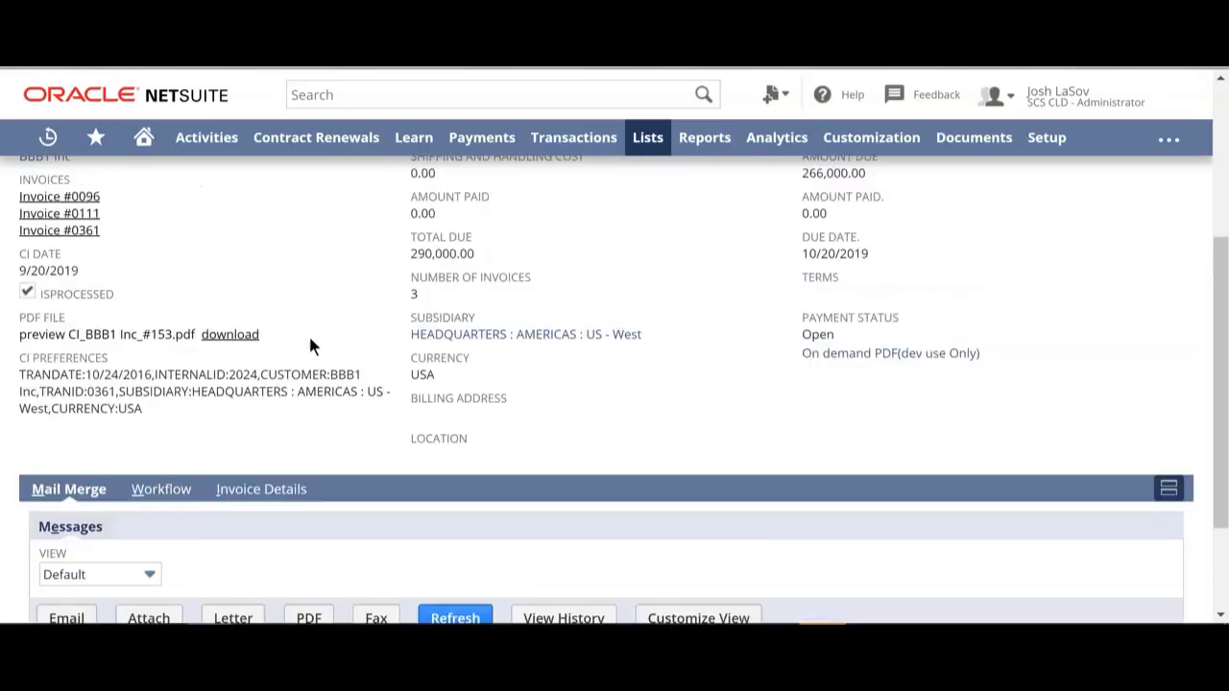
{"action": "left_click", "coordinate": [398, 284]}
{"action": "scroll", "coordinate": [245, 273], "scroll_direction": "up", "scroll_amount": 3}
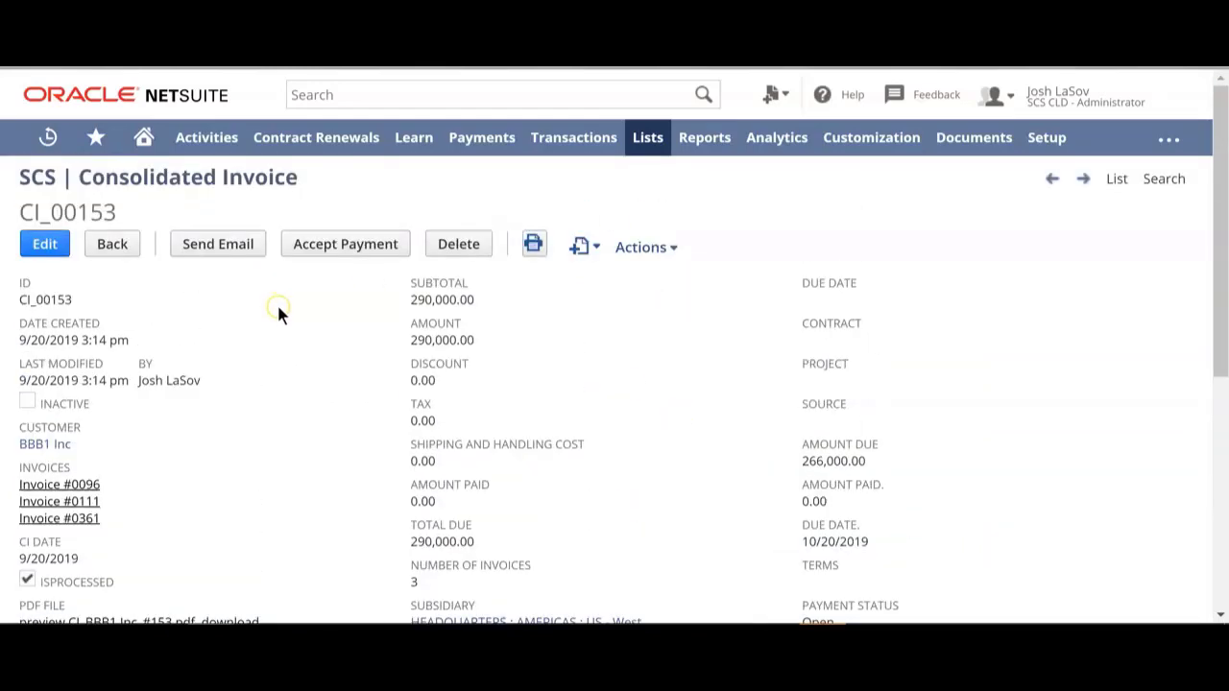
{"action": "left_click", "coordinate": [318, 247]}
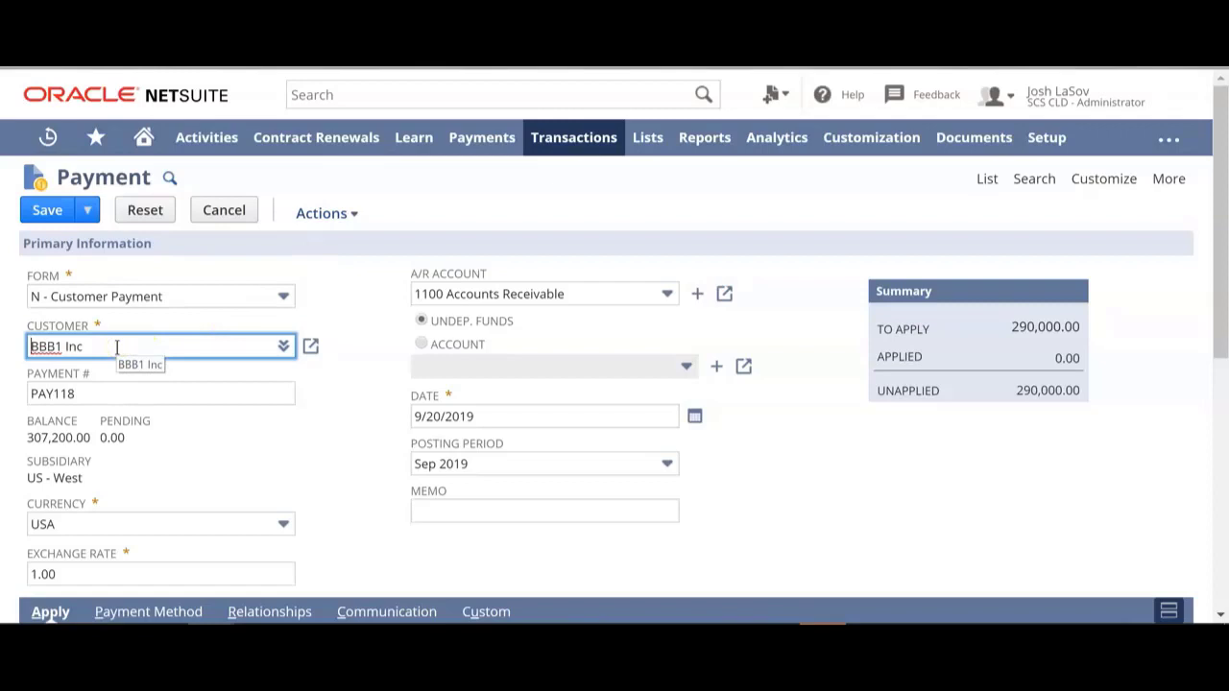
Apply the 290,000.00 payment in full to invoices 0361, 0111 and 0096.
{"action": "scroll", "coordinate": [325, 363], "scroll_direction": "down", "scroll_amount": 3}
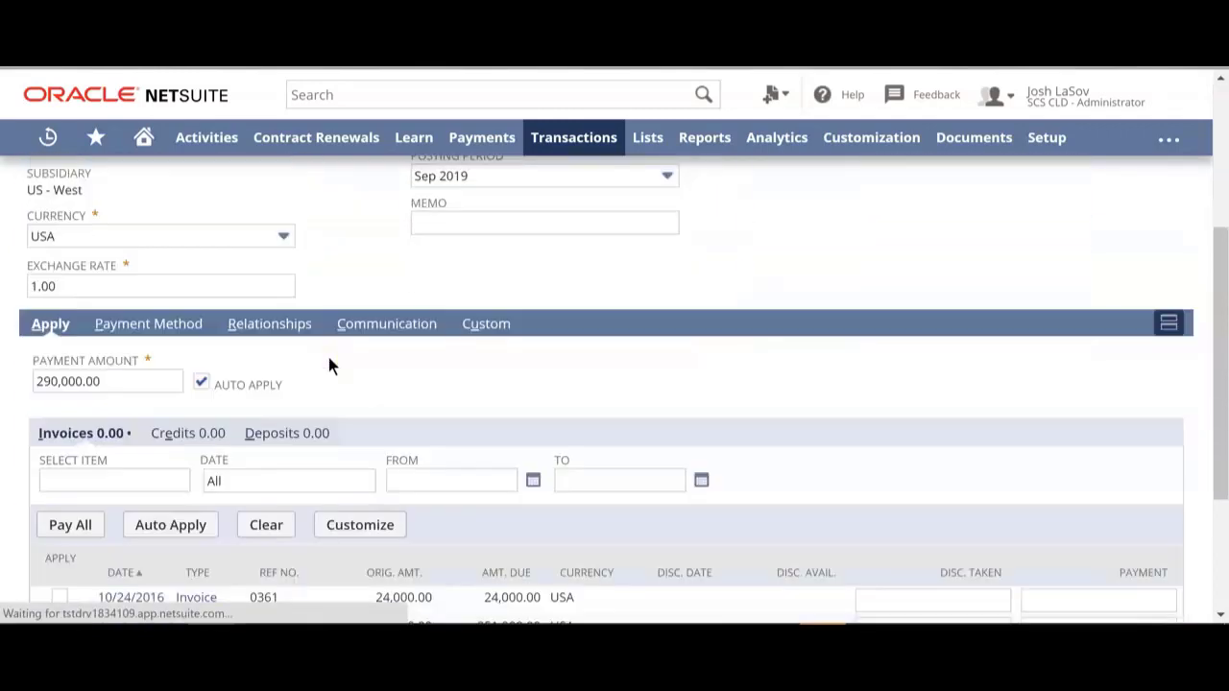
{"action": "scroll", "coordinate": [329, 365], "scroll_direction": "down", "scroll_amount": 1}
{"action": "left_click", "coordinate": [102, 271]}
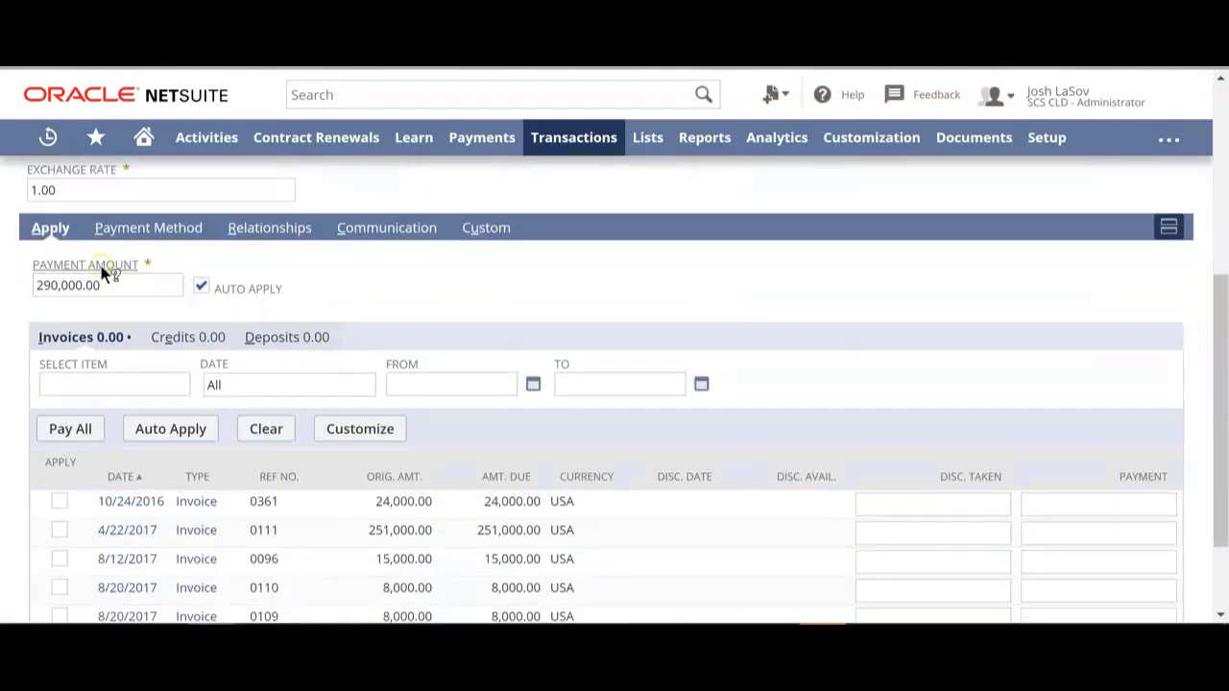
{"action": "left_click_drag", "start_coordinate": [118, 285], "coordinate": [35, 285]}
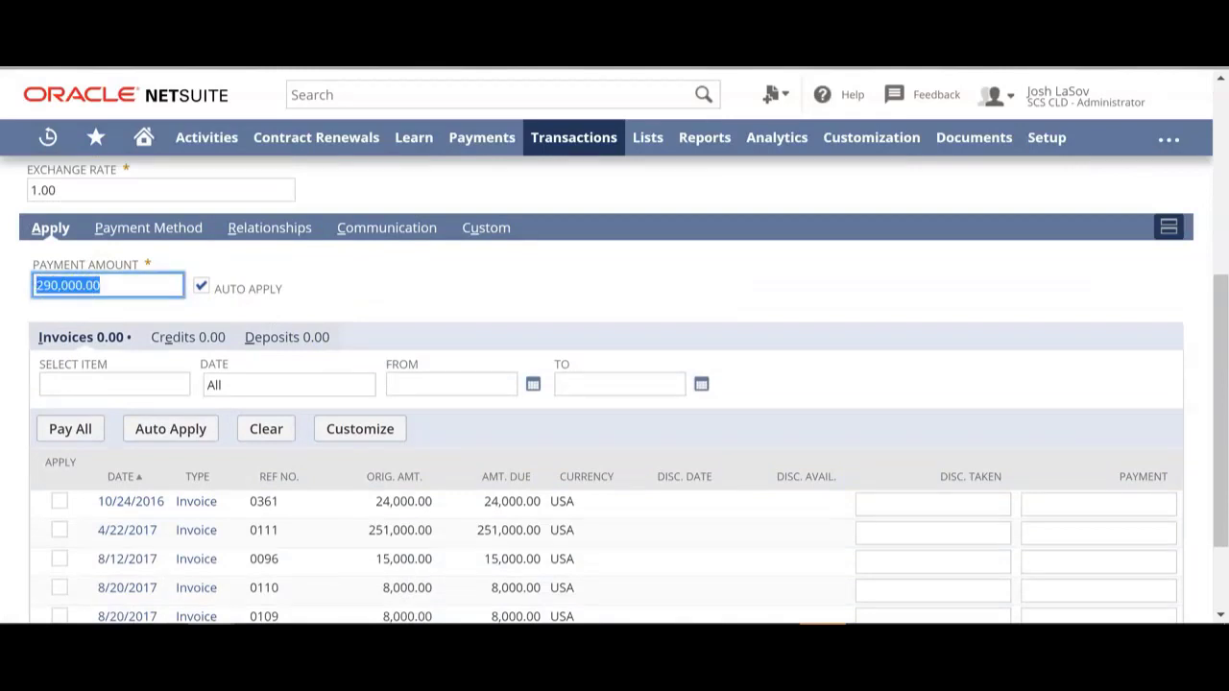
{"action": "left_click", "coordinate": [371, 276]}
{"action": "scroll", "coordinate": [240, 364], "scroll_direction": "down", "scroll_amount": 1}
{"action": "left_click", "coordinate": [61, 406]}
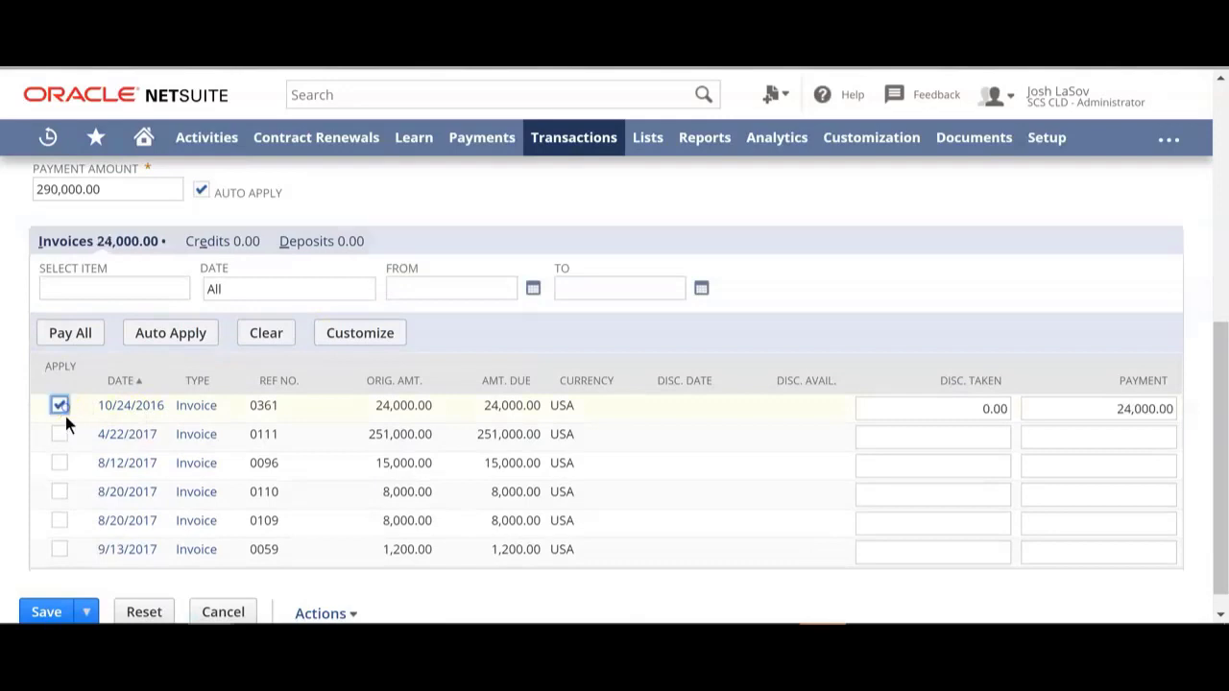
{"action": "left_click", "coordinate": [60, 434]}
{"action": "left_click", "coordinate": [60, 463]}
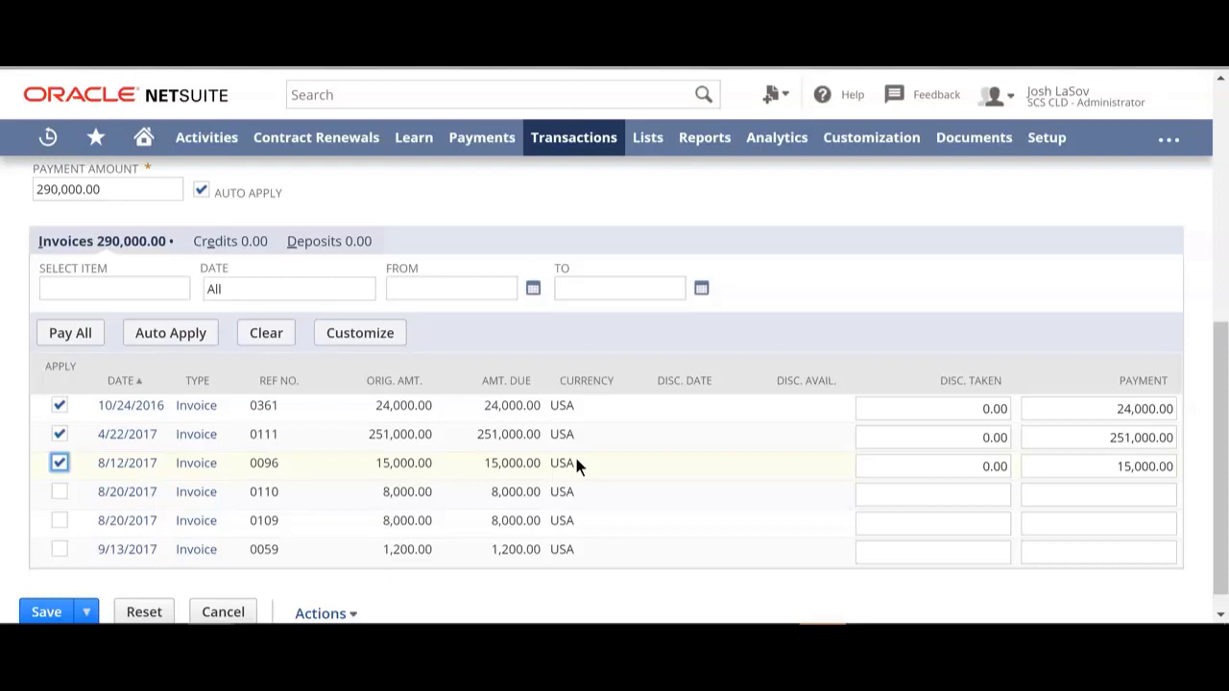
{"action": "left_click", "coordinate": [1065, 472]}
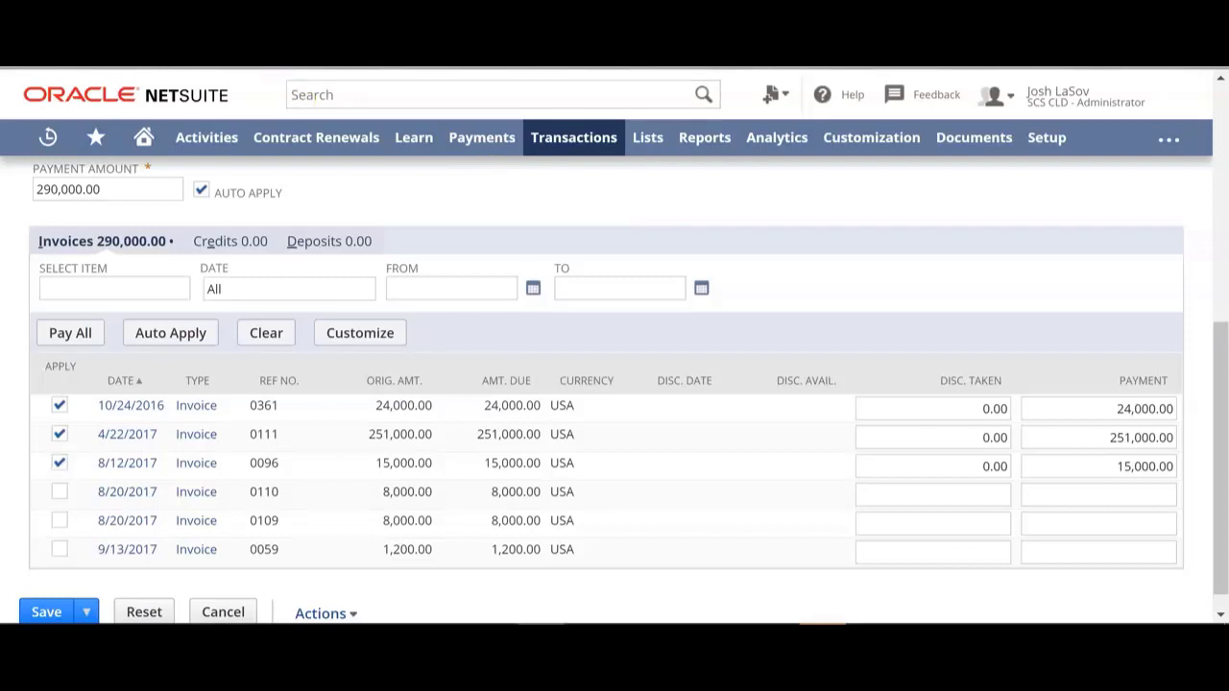
{"action": "left_click", "coordinate": [336, 95]}
Find 'consolidated invoice A/R Aging' in global search and open the report, discarding the payment.
{"action": "type", "text": "consolidated invoice A/R Aging"}
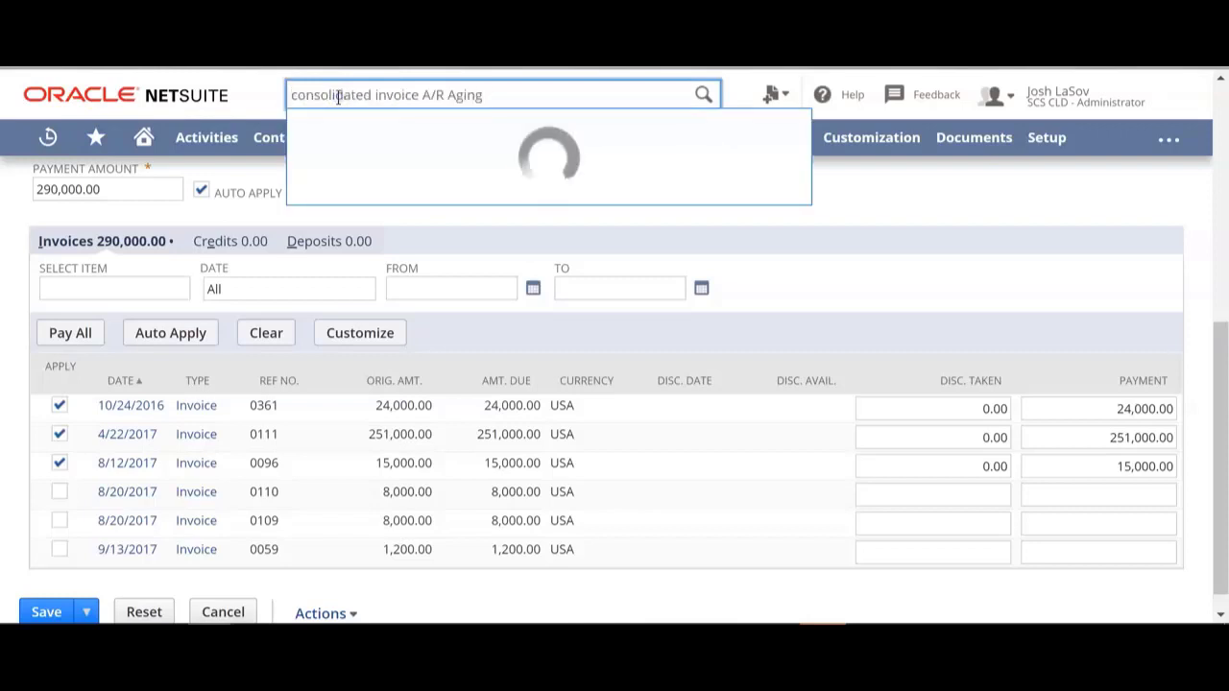
{"action": "left_click", "coordinate": [363, 125]}
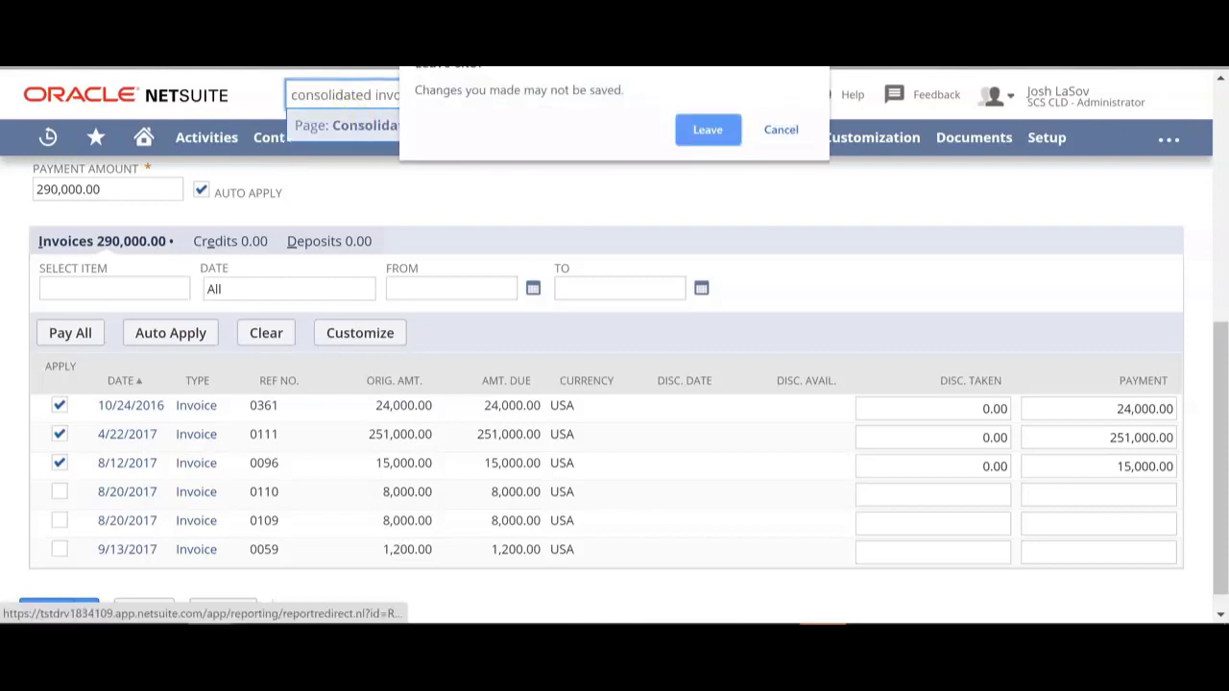
{"action": "left_click", "coordinate": [707, 130]}
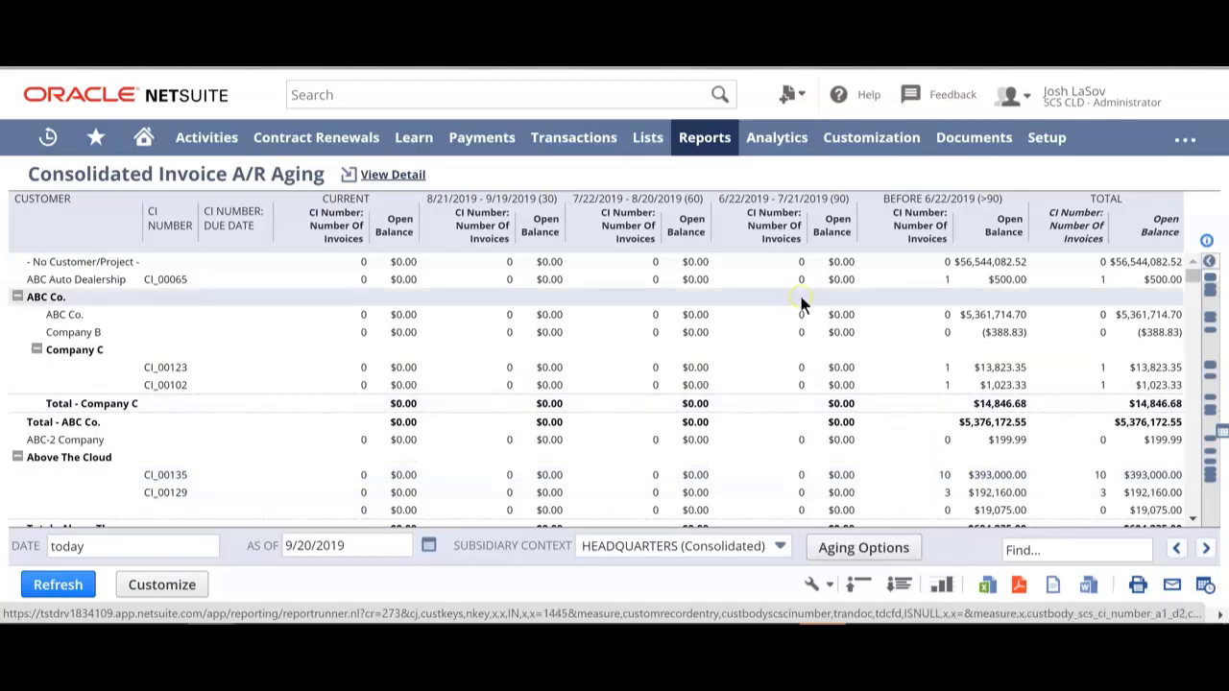
{"action": "left_click", "coordinate": [149, 139]}
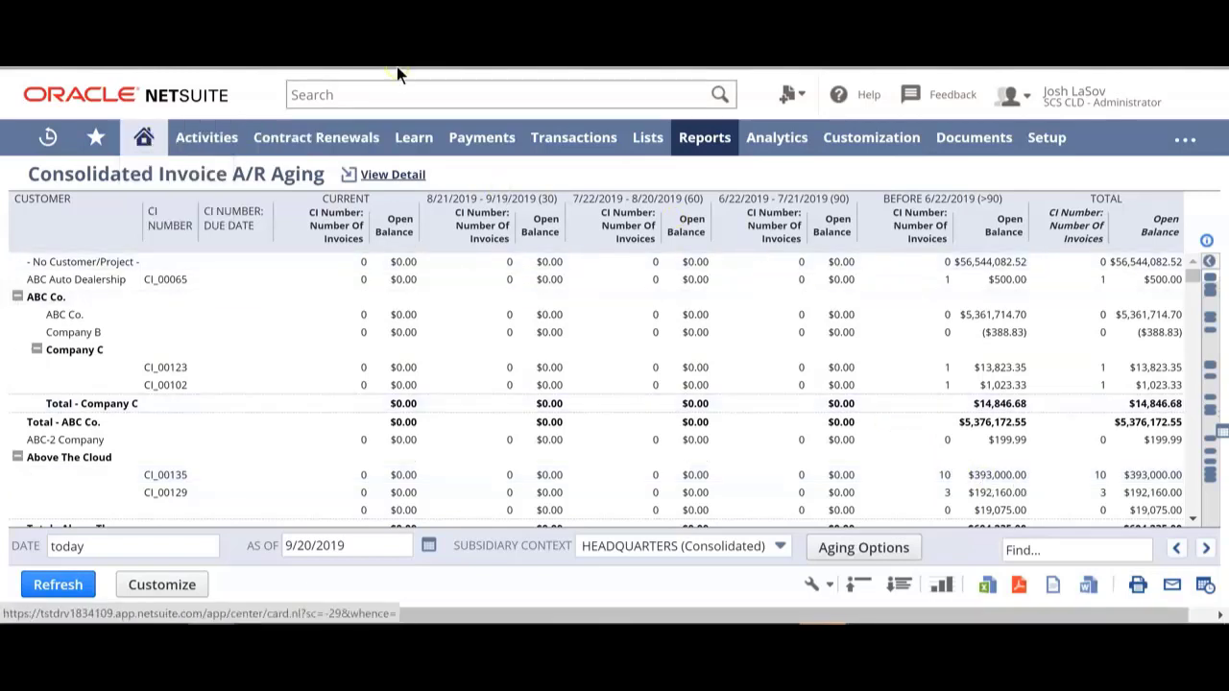